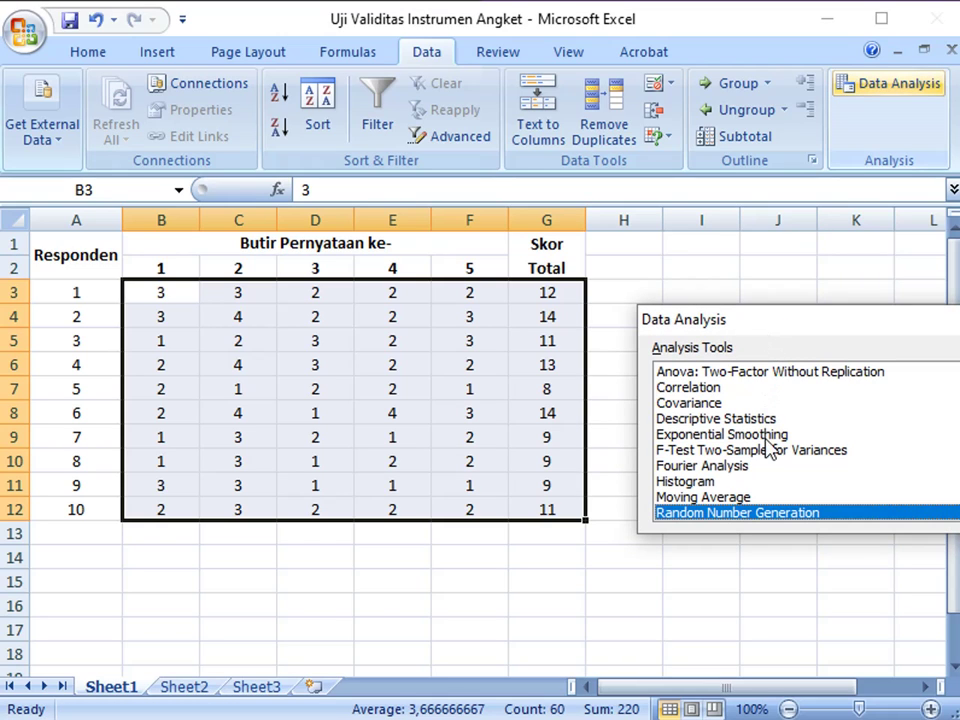
scroll(765, 485, down, 1)
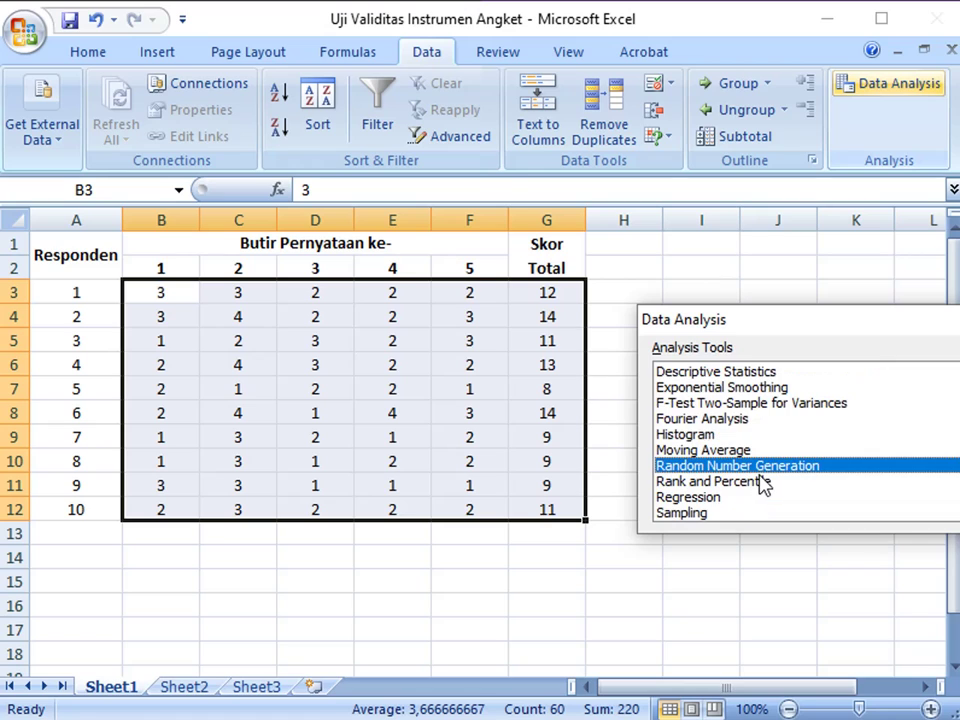
scroll(765, 485, down, 1)
scroll(763, 485, down, 1)
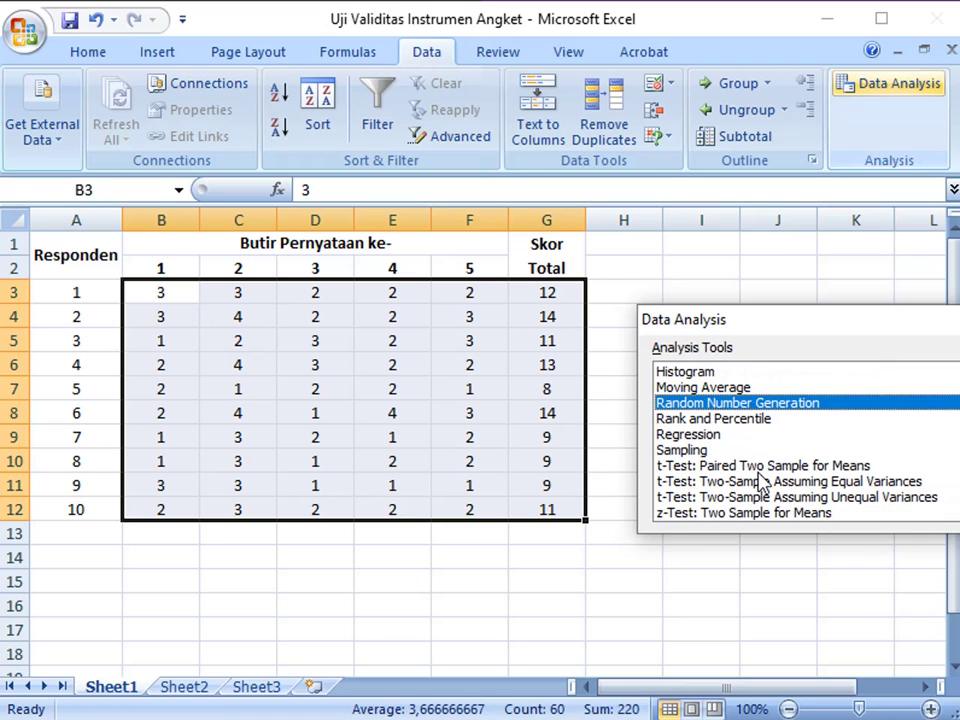
scroll(763, 483, up, 2)
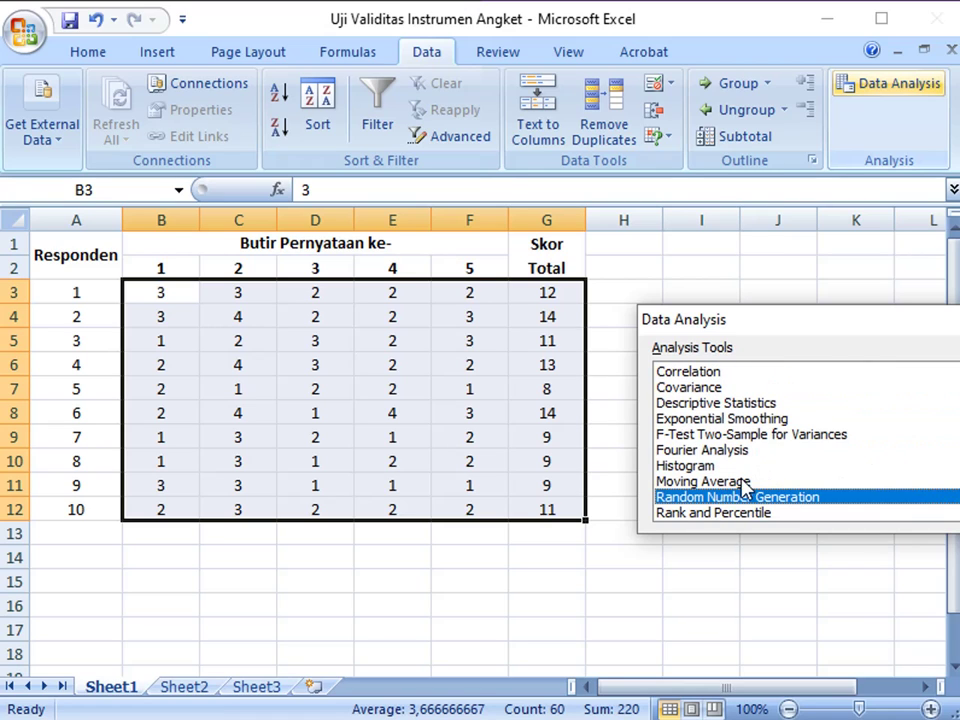
click(708, 372)
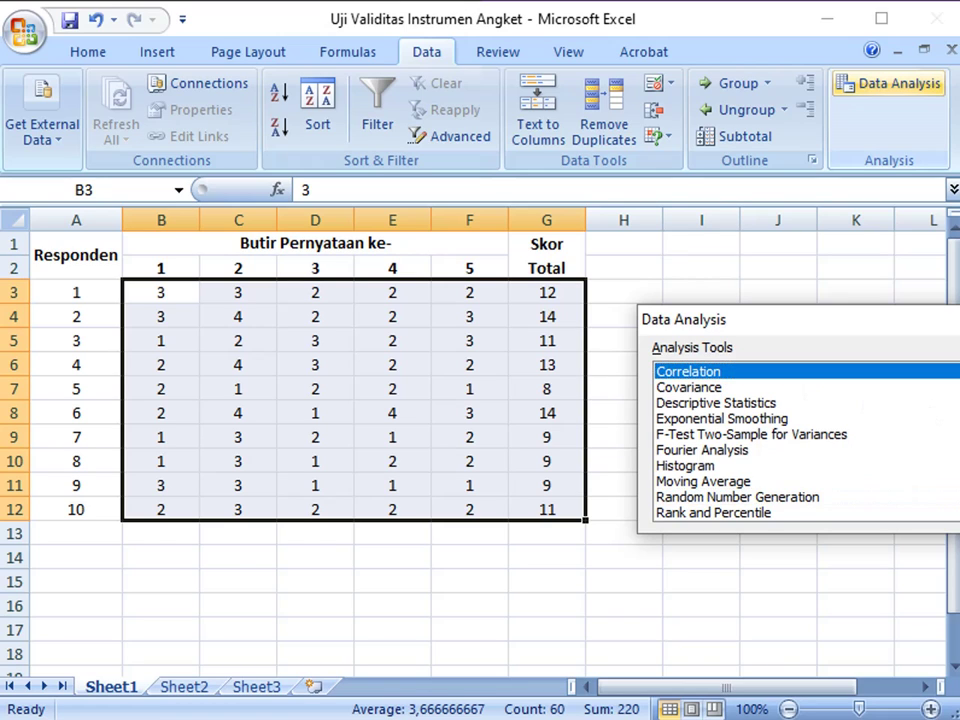
key(Return)
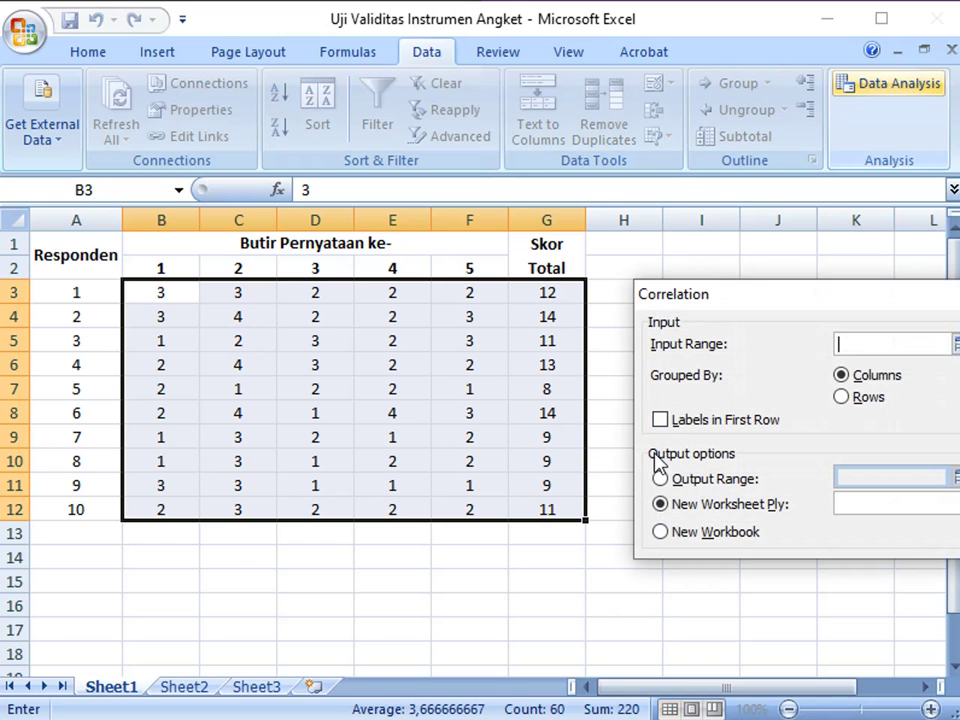
drag(133, 291, 580, 512)
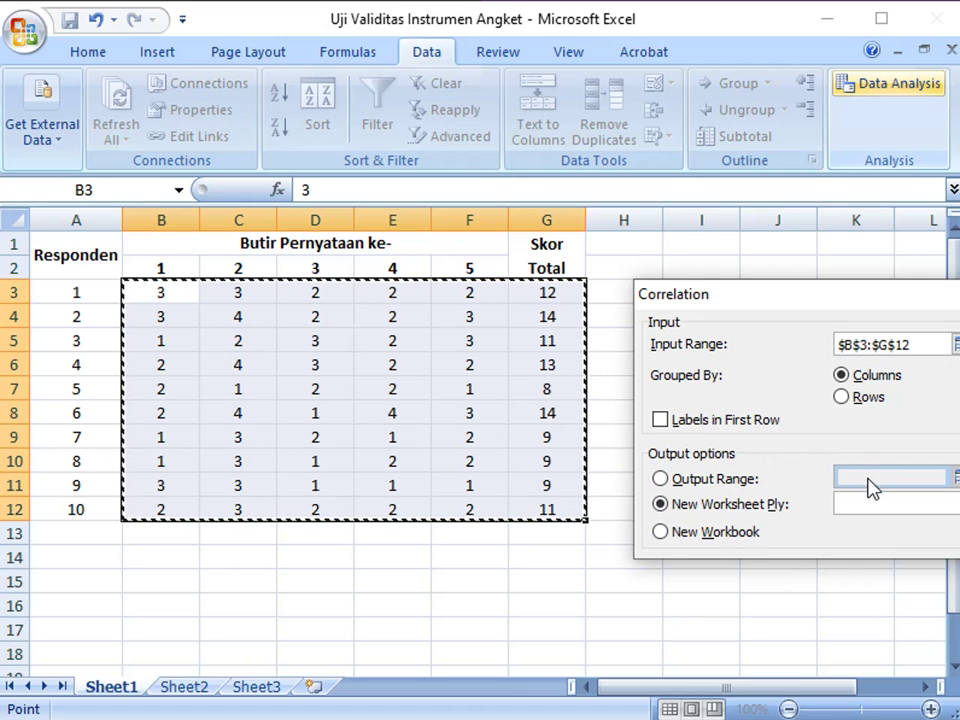
click(661, 479)
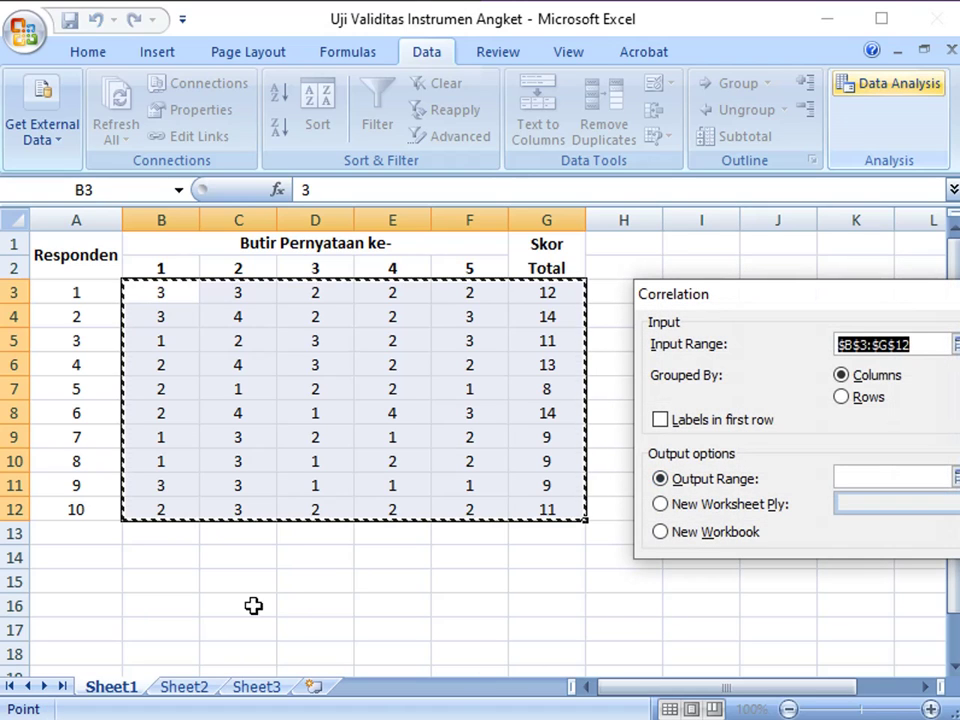
click(101, 559)
click(133, 553)
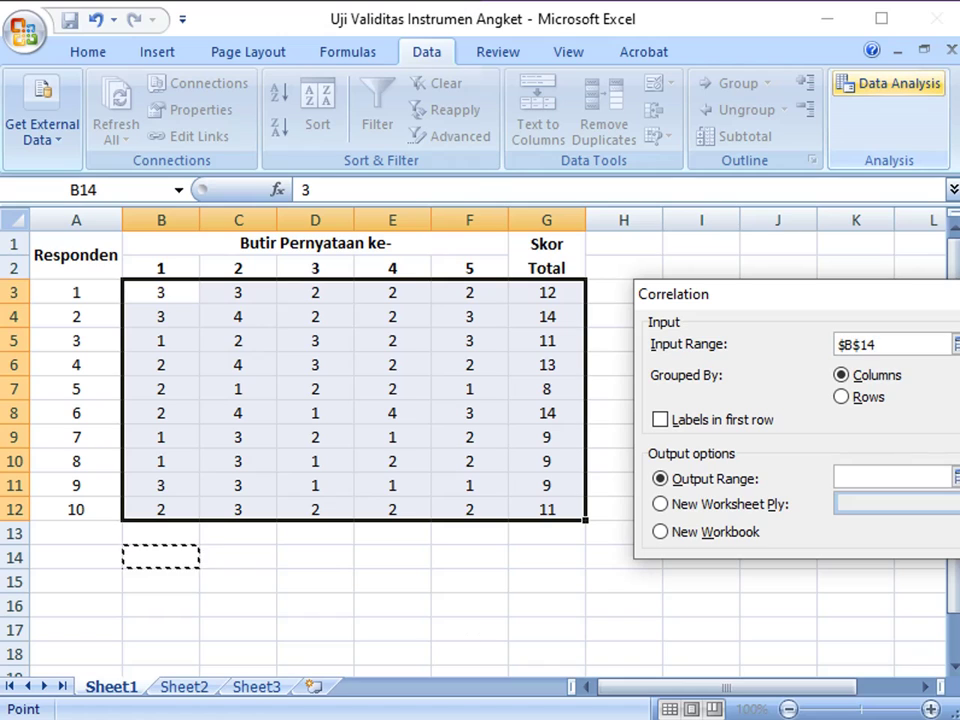
click(860, 481)
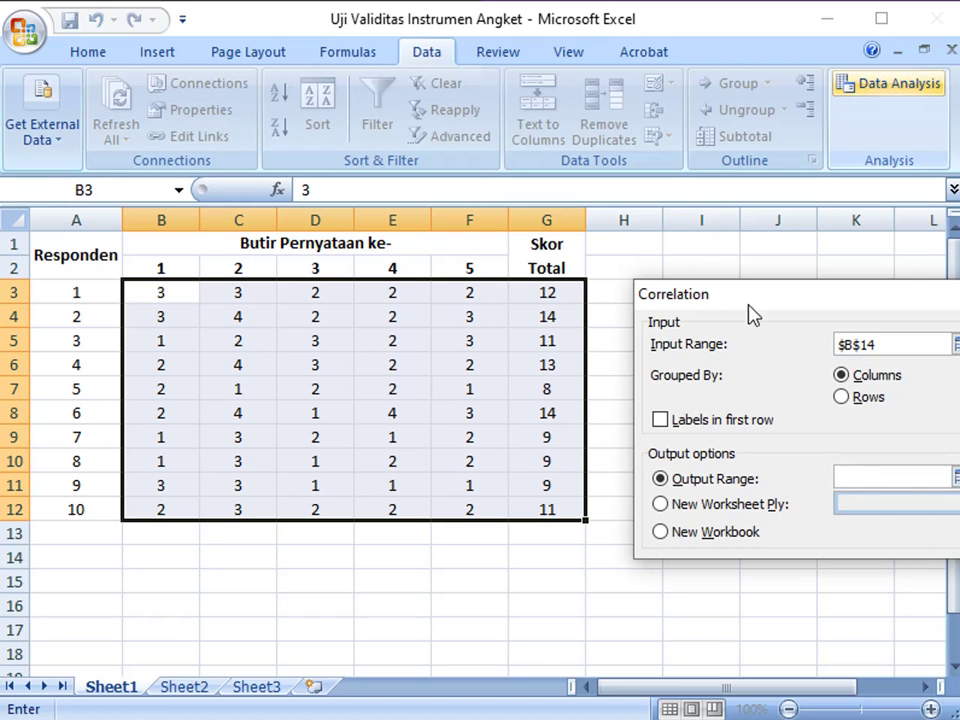
drag(889, 352, 840, 343)
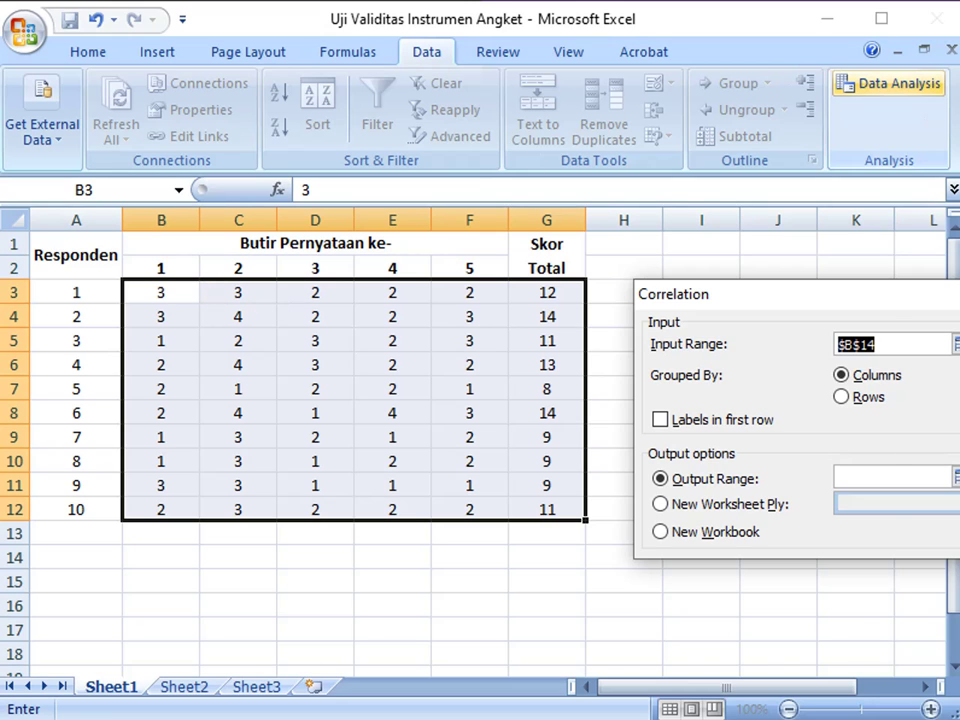
key(Escape)
click(874, 90)
key(Escape)
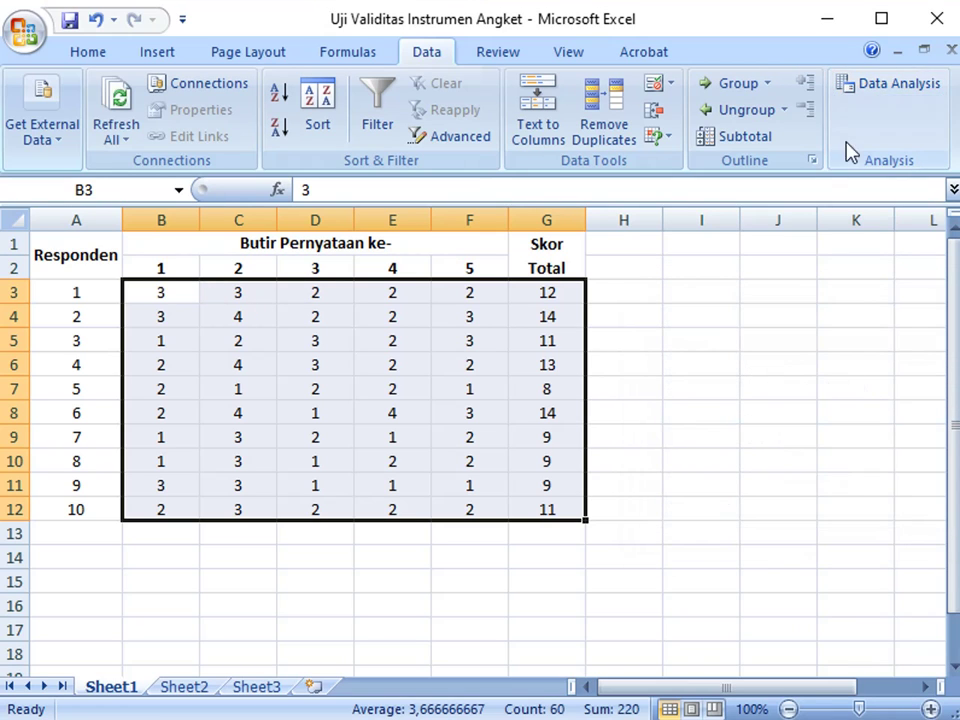
- Run the Correlation analysis on B3:G12, grouped by columns, with the output range starting at B14
click(876, 91)
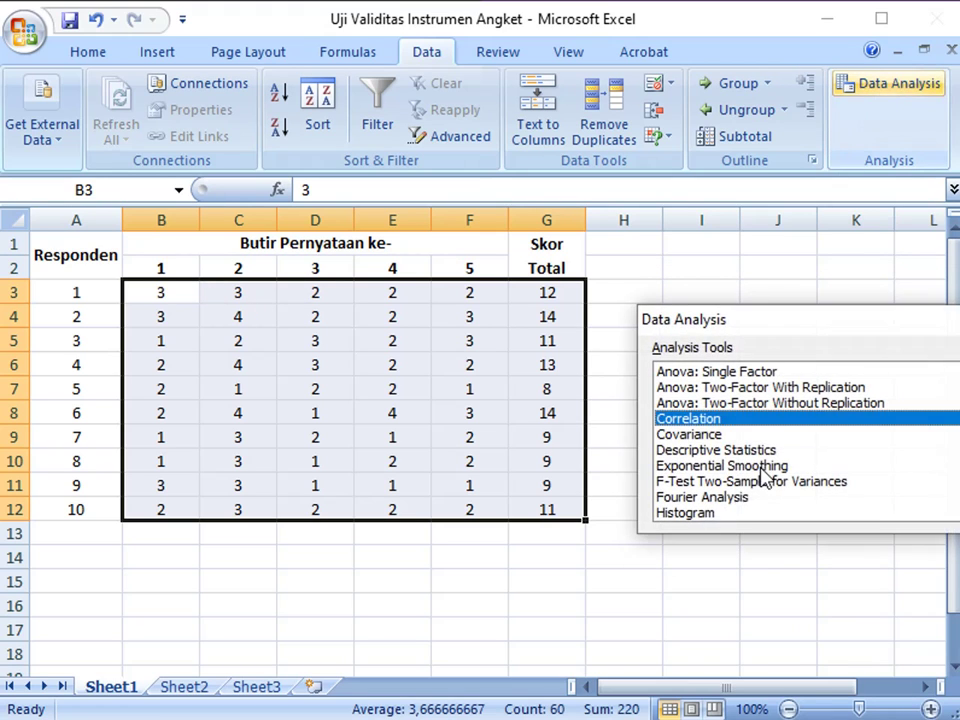
double_click(688, 418)
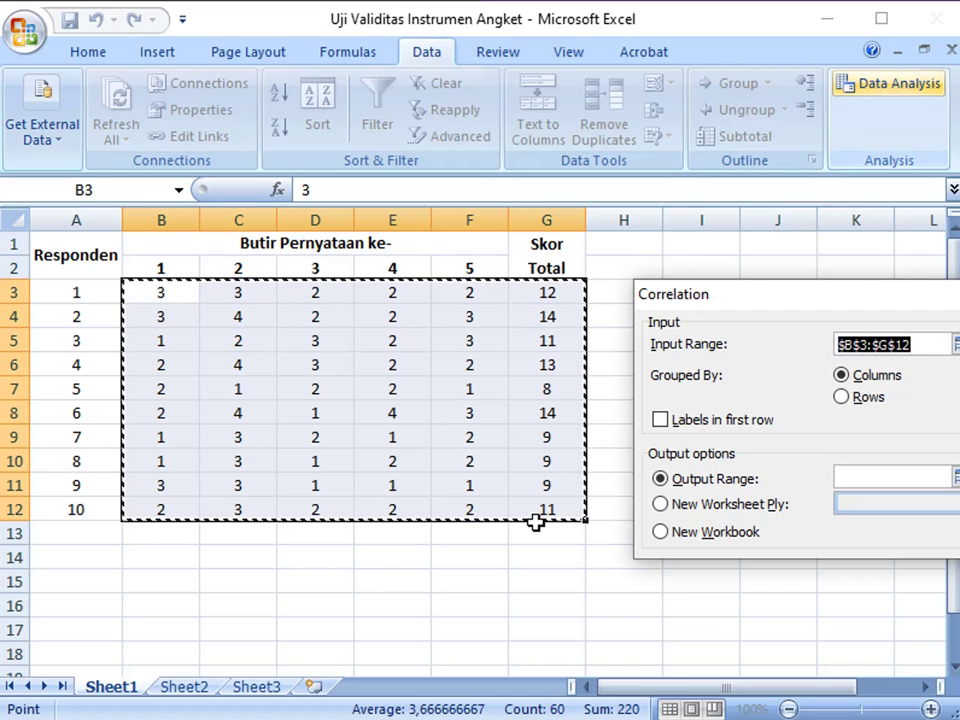
click(897, 481)
click(158, 556)
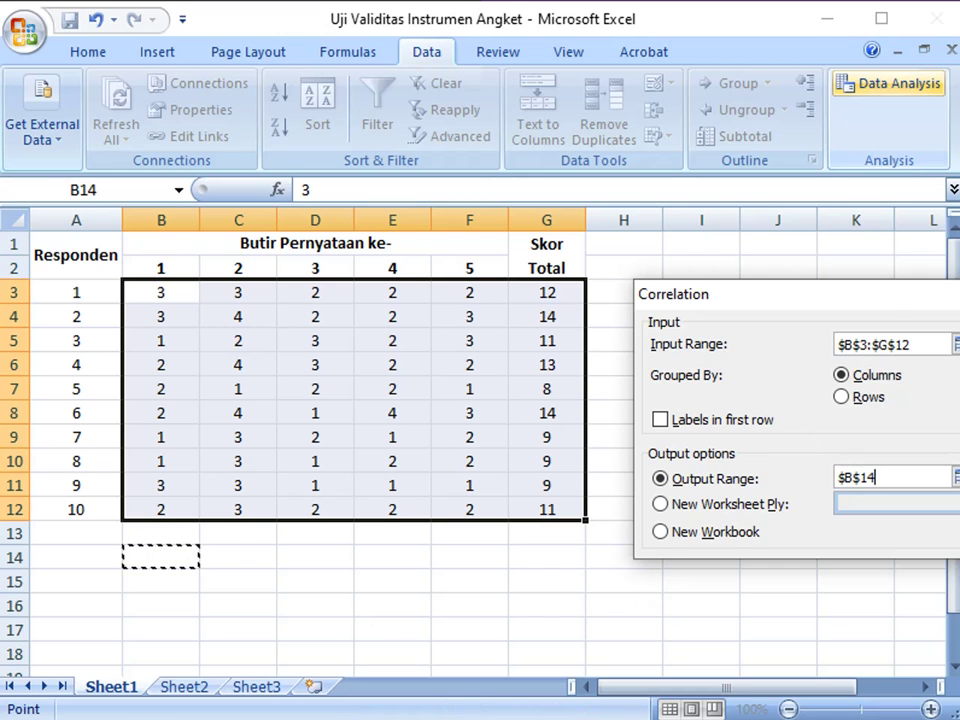
key(Return)
- Rename the correlation matrix's column headers in C14:H14 as B1, B2, B3, B4, B5 and Total
scroll(505, 597, down, 2)
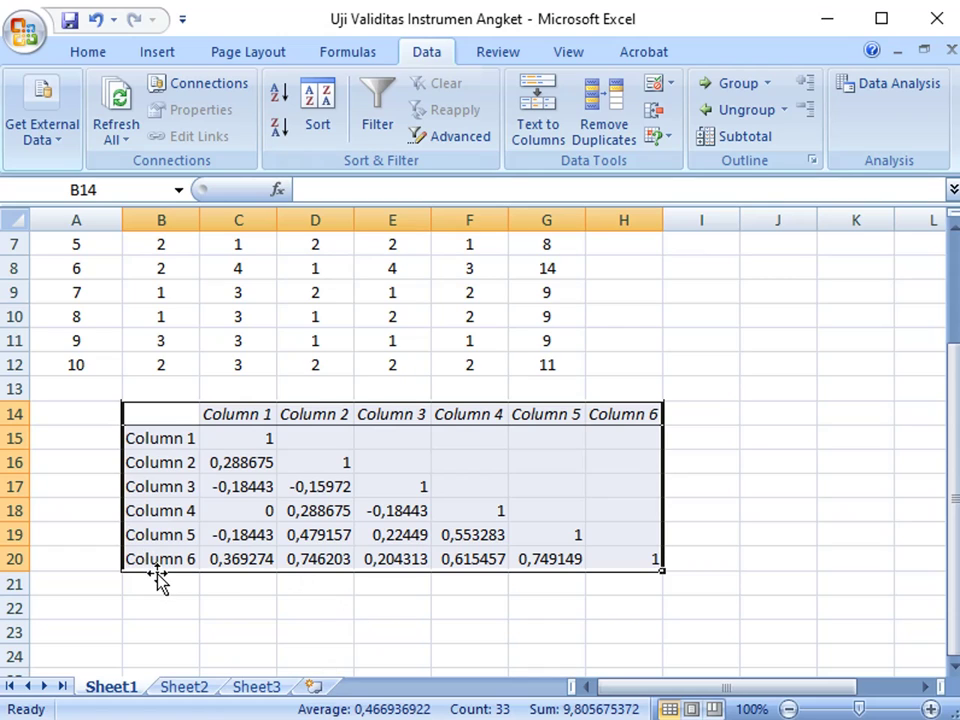
click(211, 417)
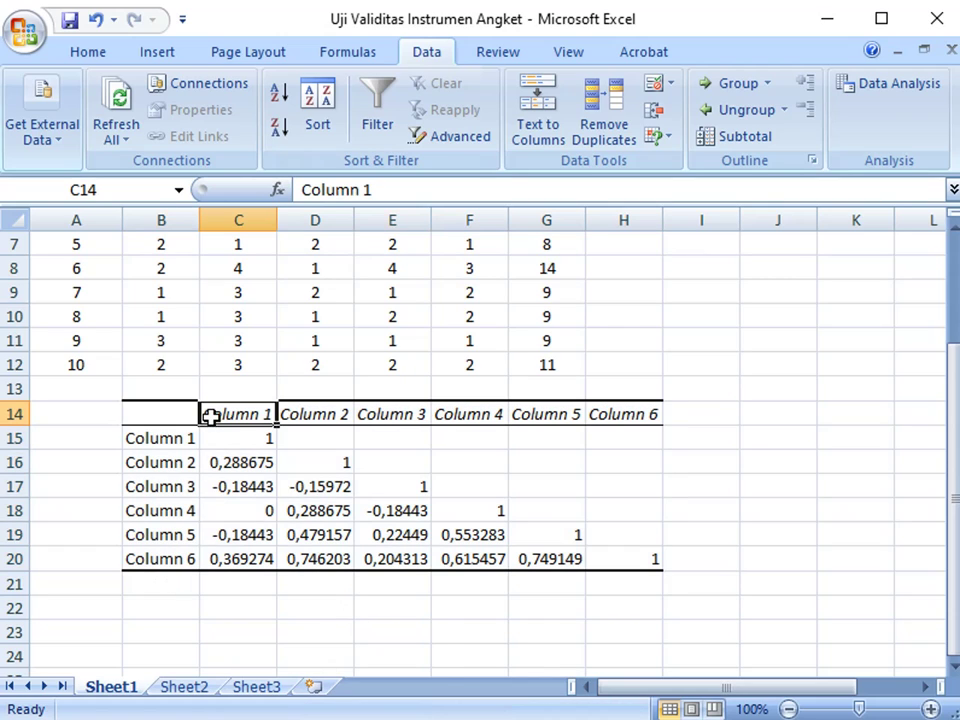
text(B1)
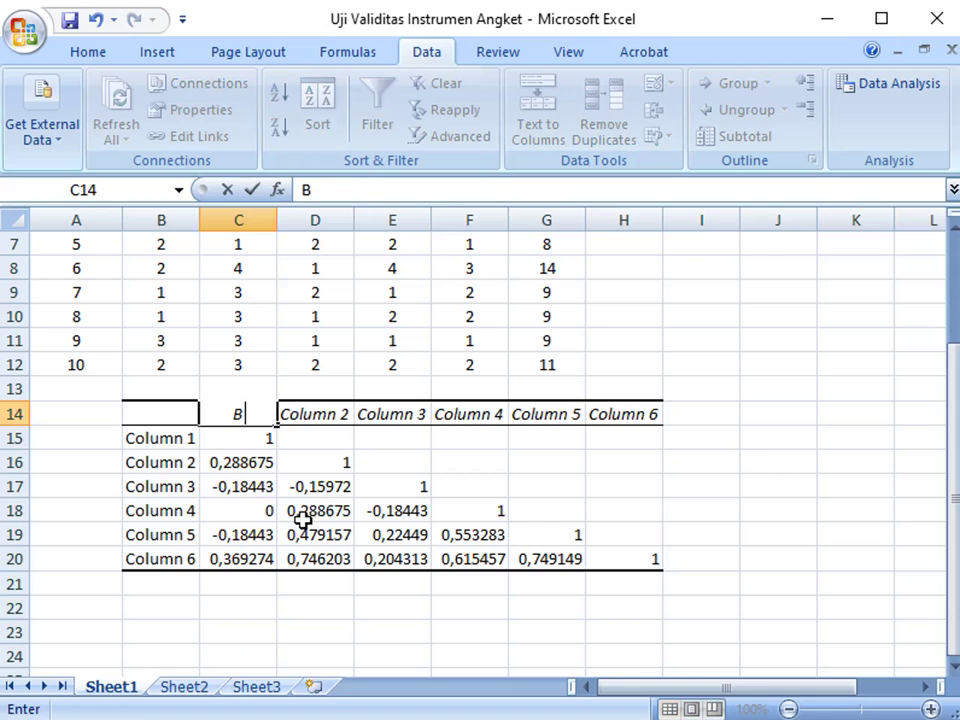
click(322, 414)
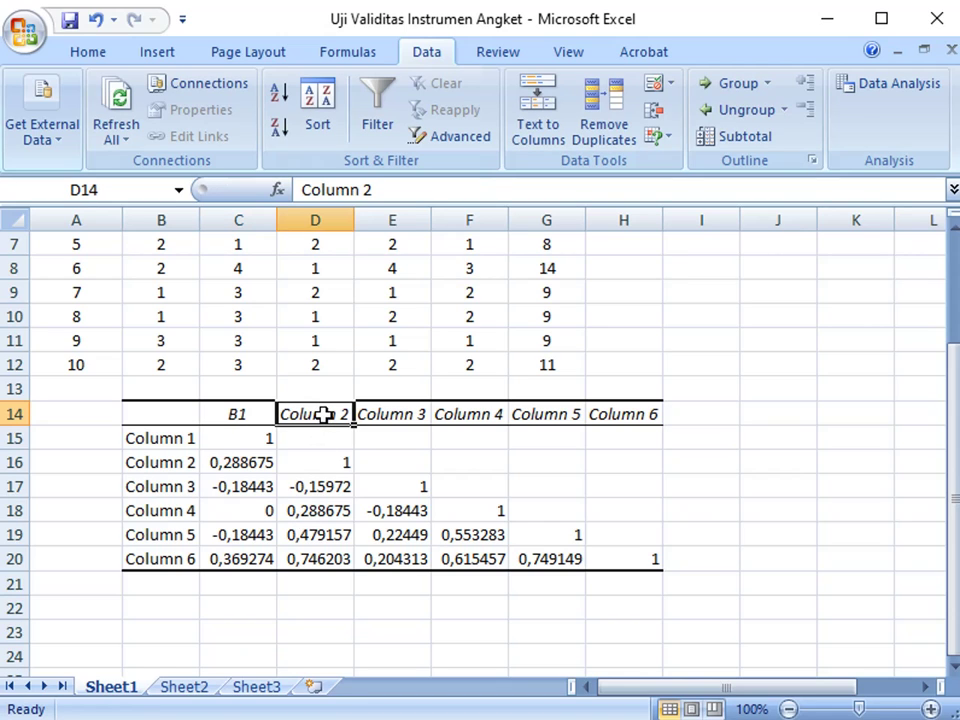
text(B2)
click(409, 413)
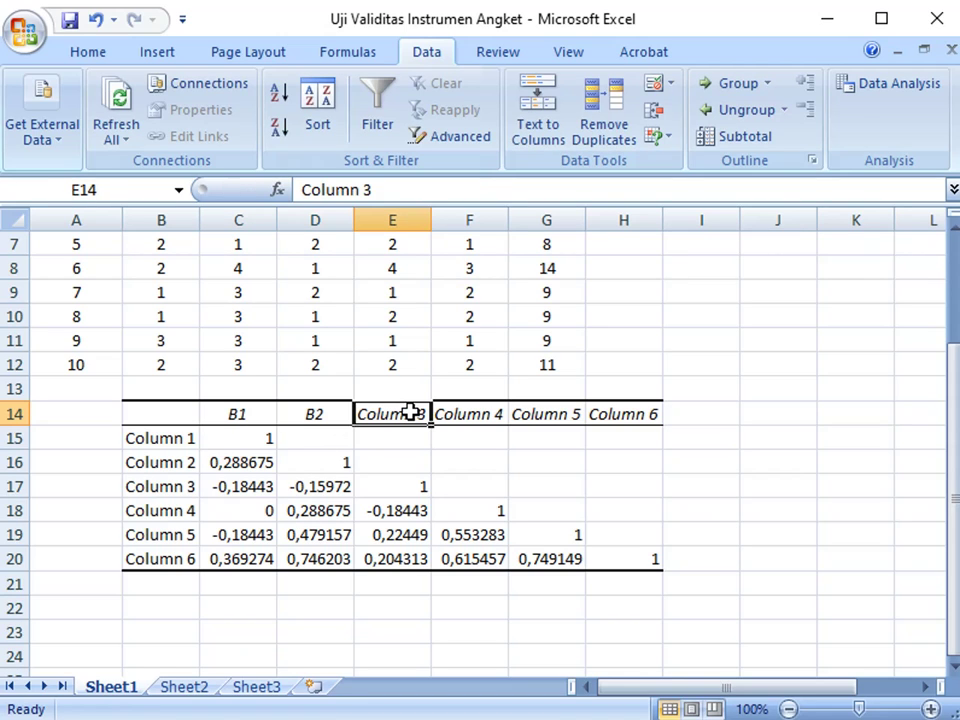
text(B3)
click(456, 409)
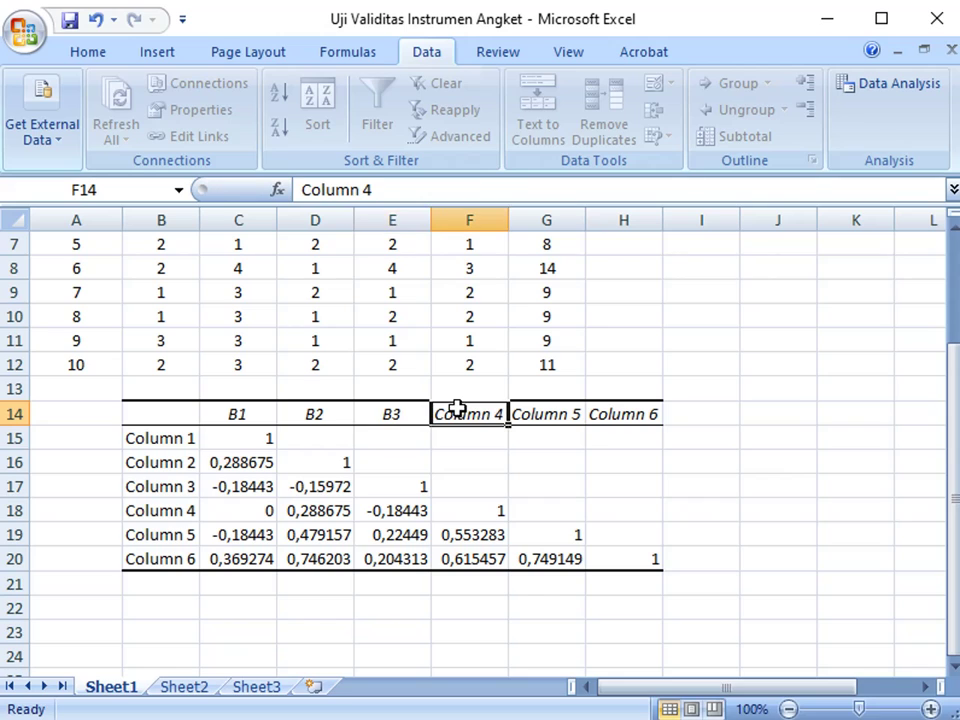
text(B4)
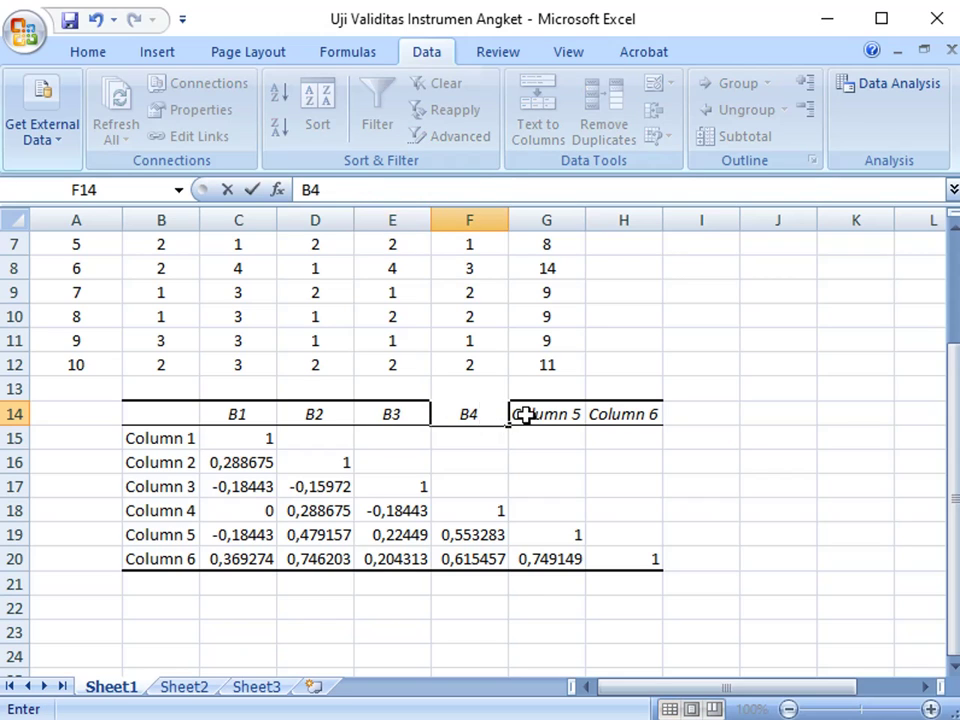
click(529, 411)
text(B5)
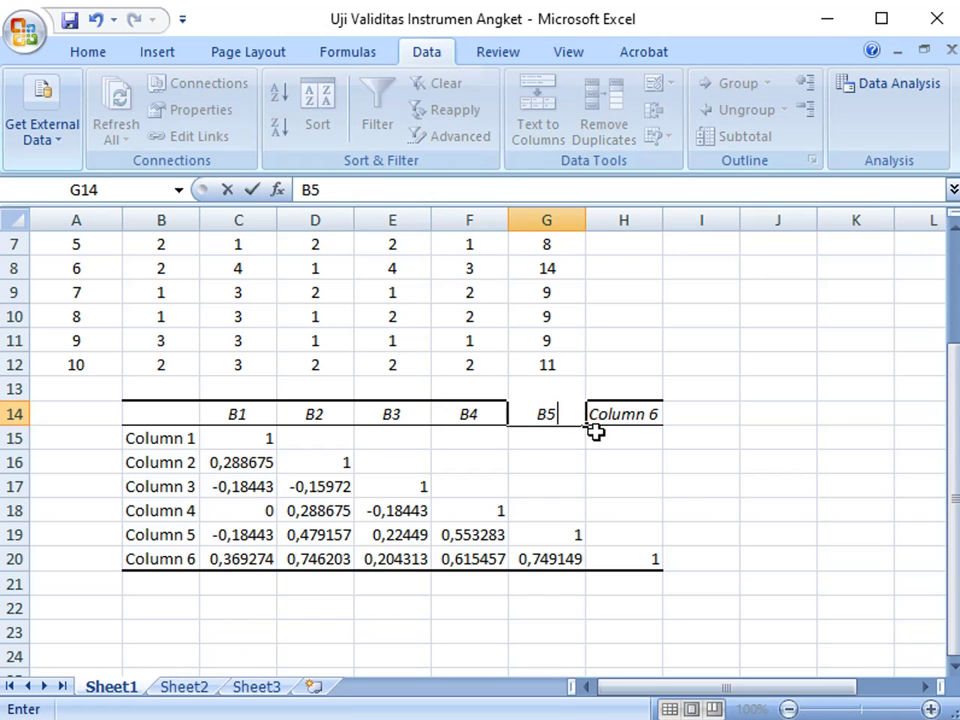
click(620, 411)
text(T)
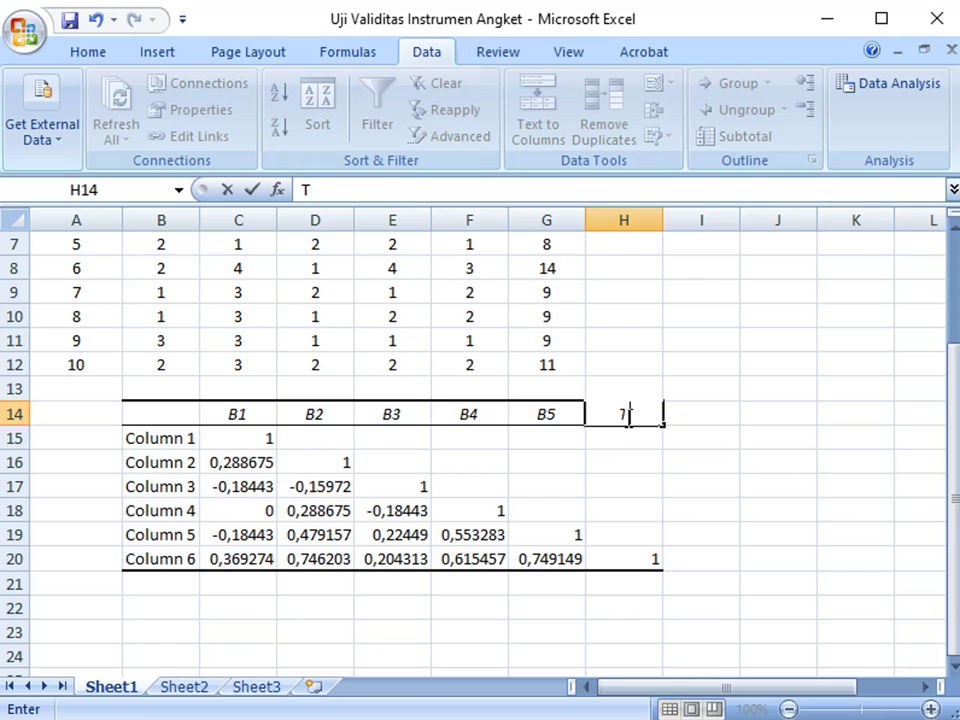
text(otal)
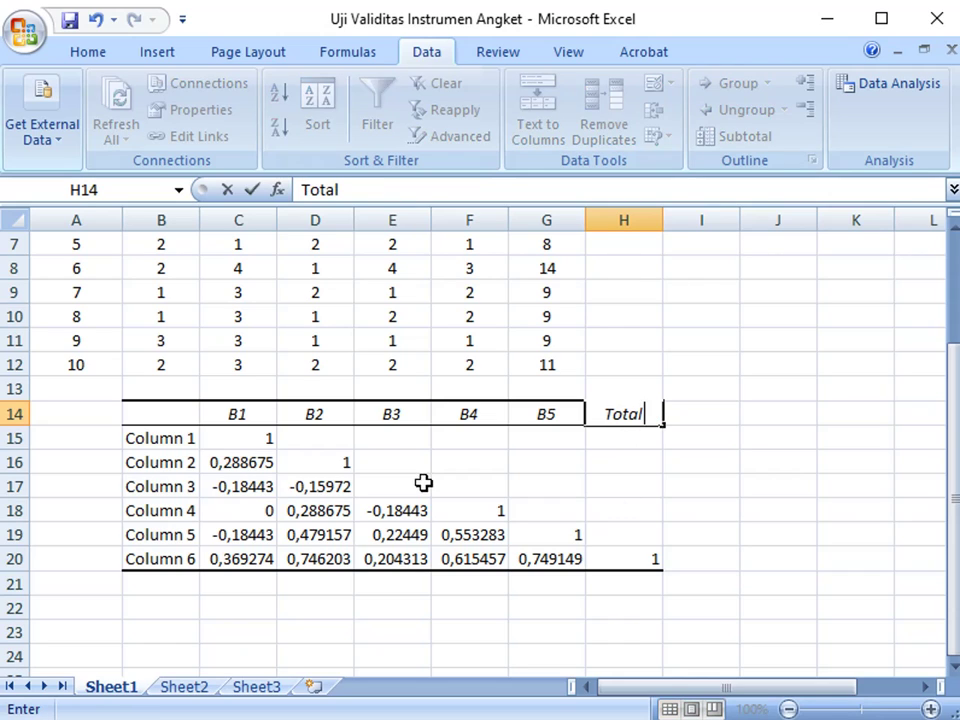
- Rename the correlation matrix's row labels in B15:B20 as B1, B2, B3, B4, B5 and Total
click(168, 443)
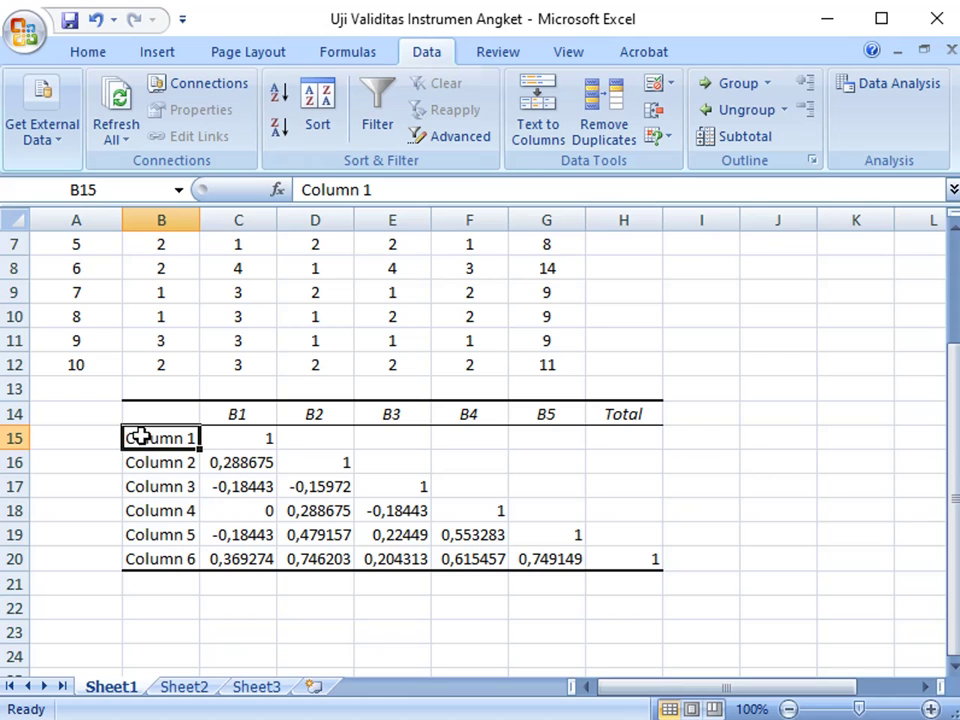
text(B1)
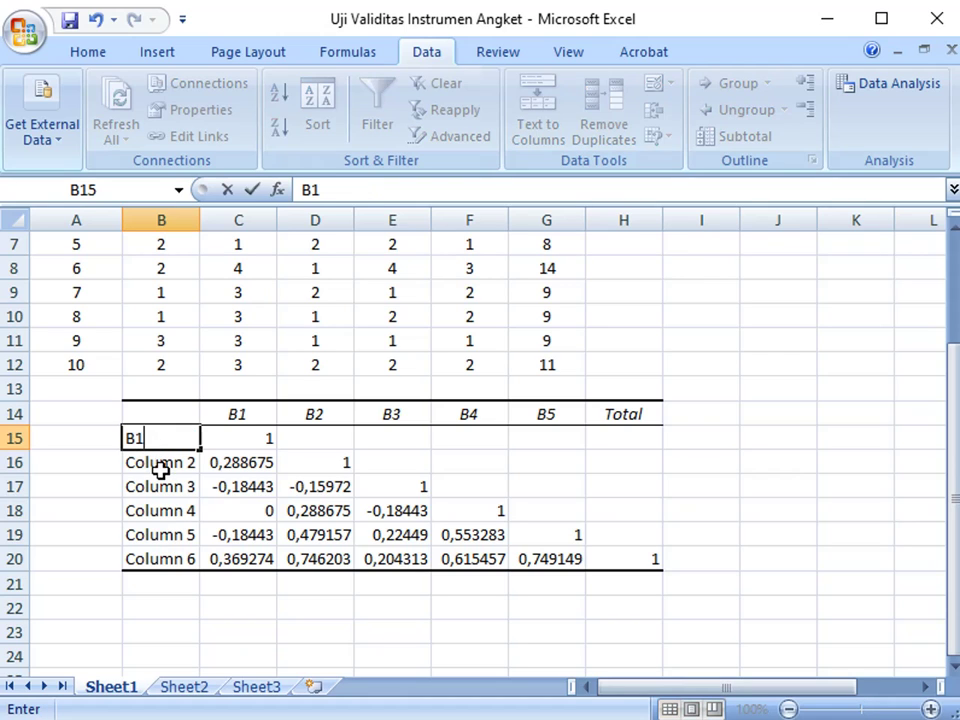
key(Return)
text(B2)
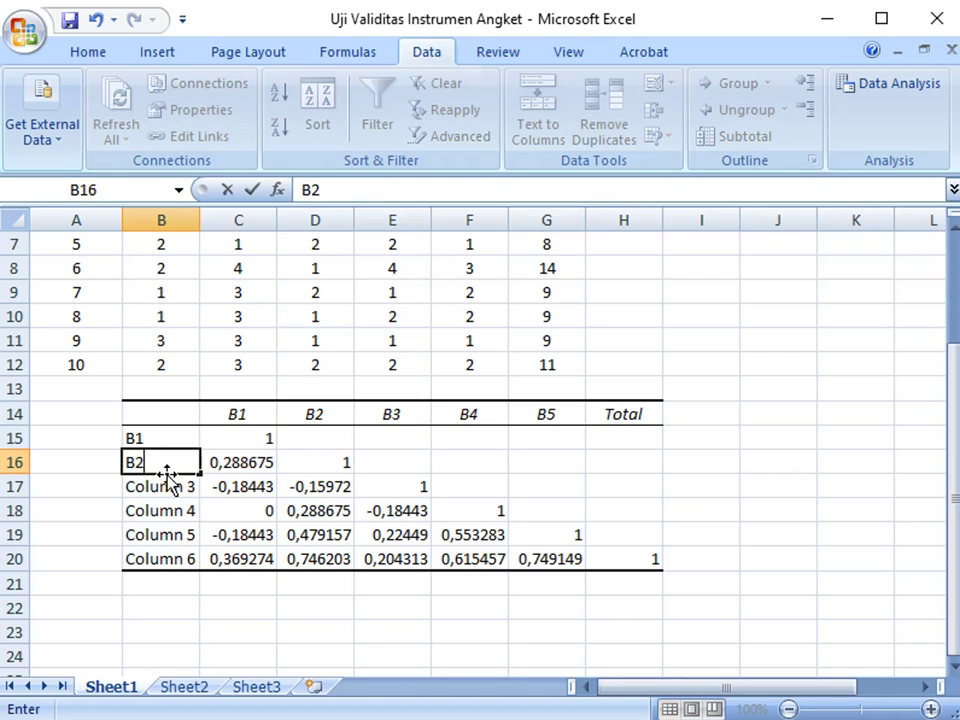
key(Return)
text(B3)
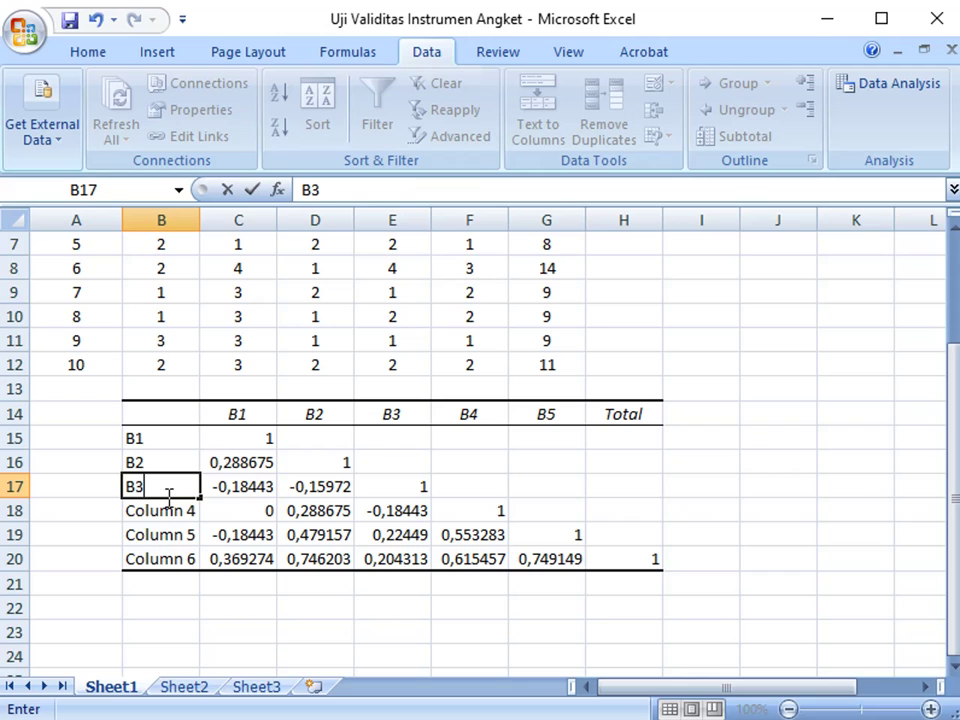
key(Return)
text(B4)
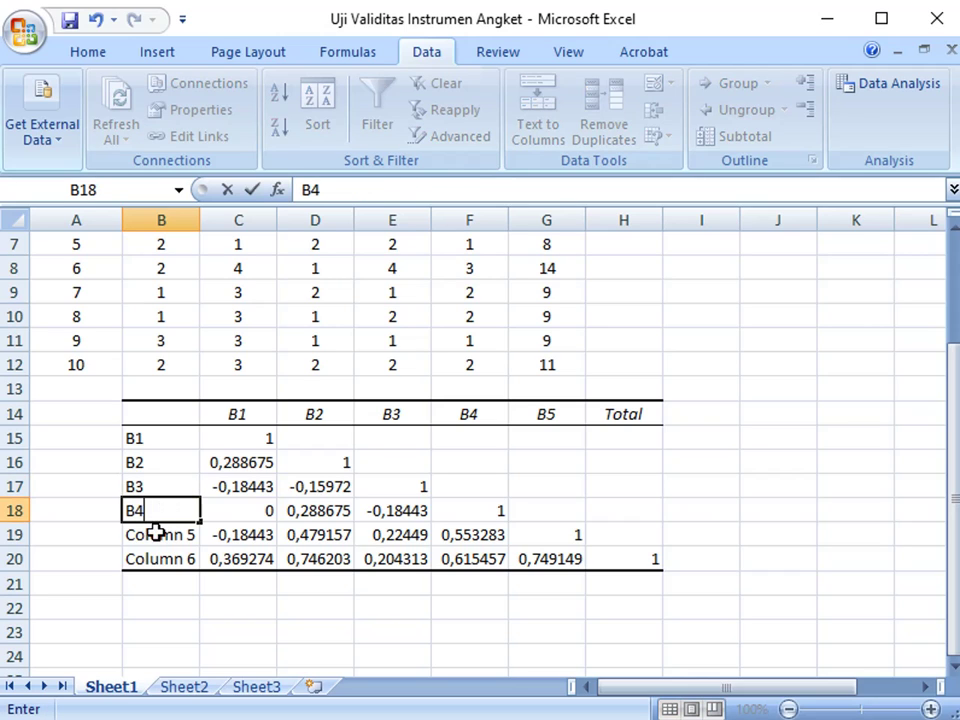
key(Return)
text(B5)
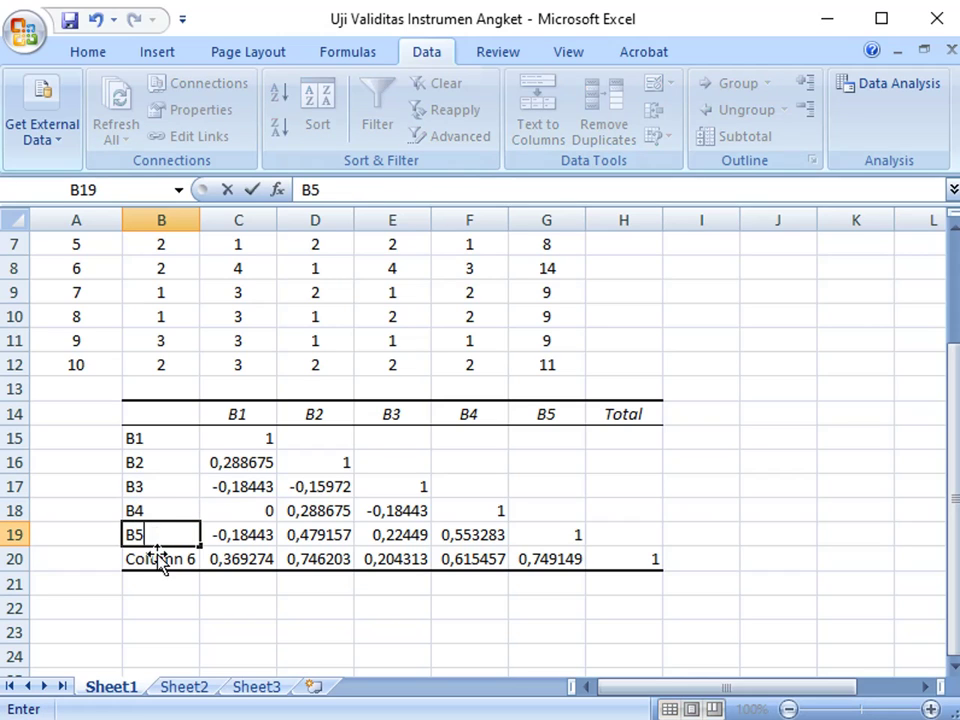
key(Return)
text(T)
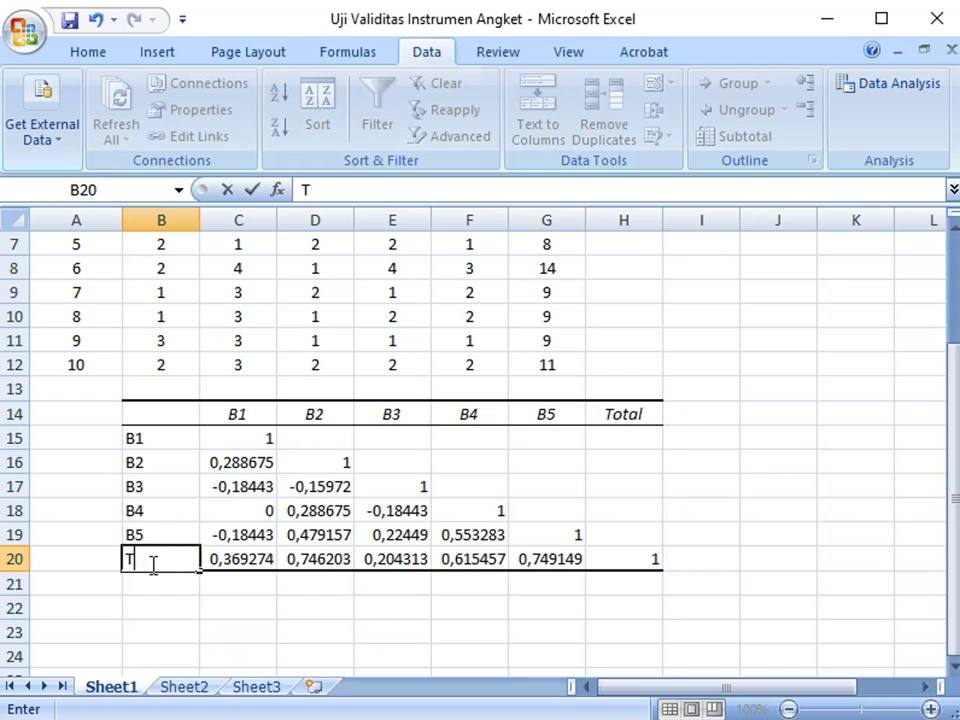
text(otal)
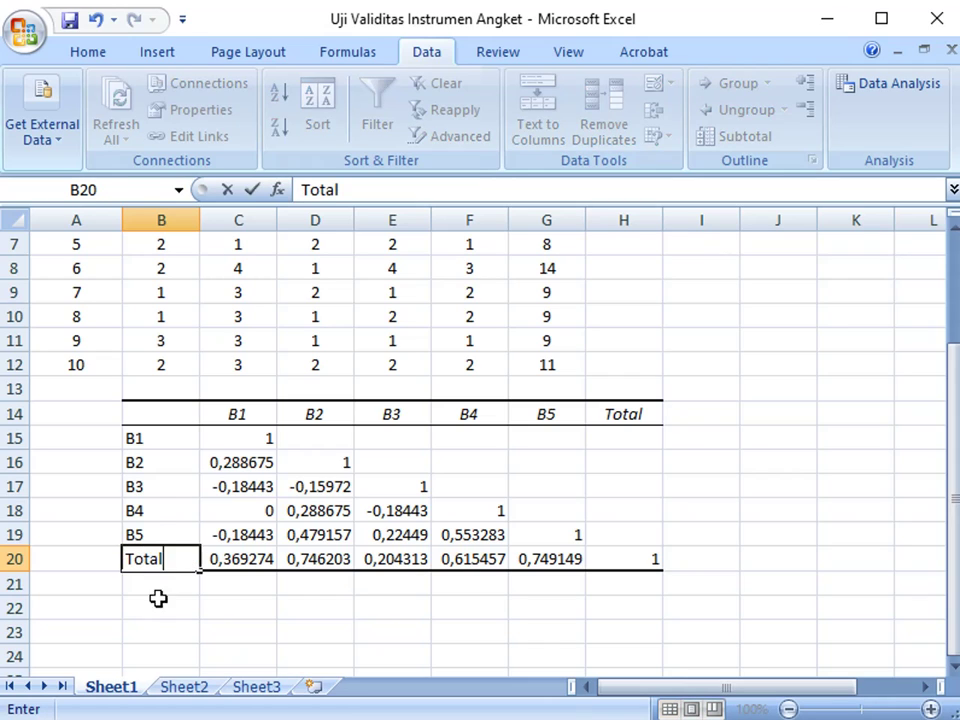
click(160, 612)
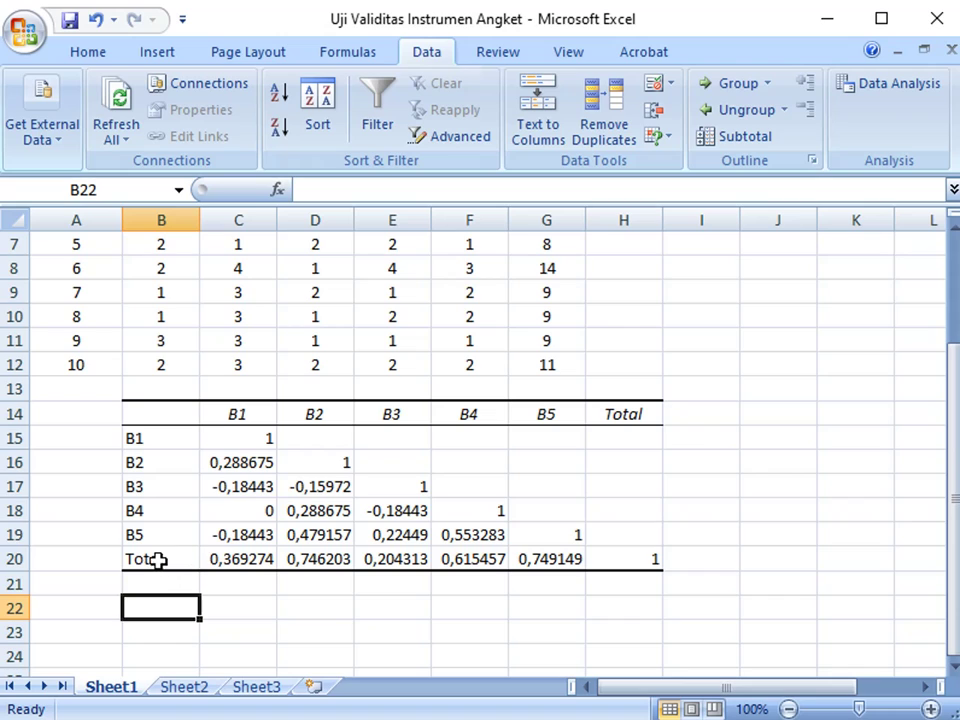
- Bold the correlation between item B1 and the Total in cell C20
drag(212, 559, 561, 563)
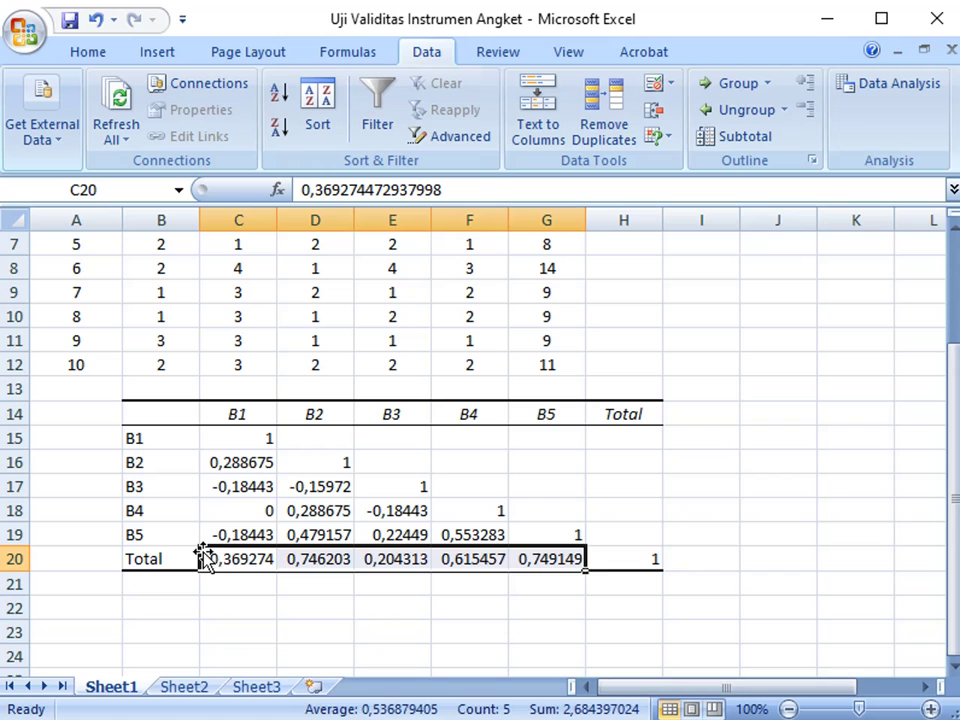
click(212, 559)
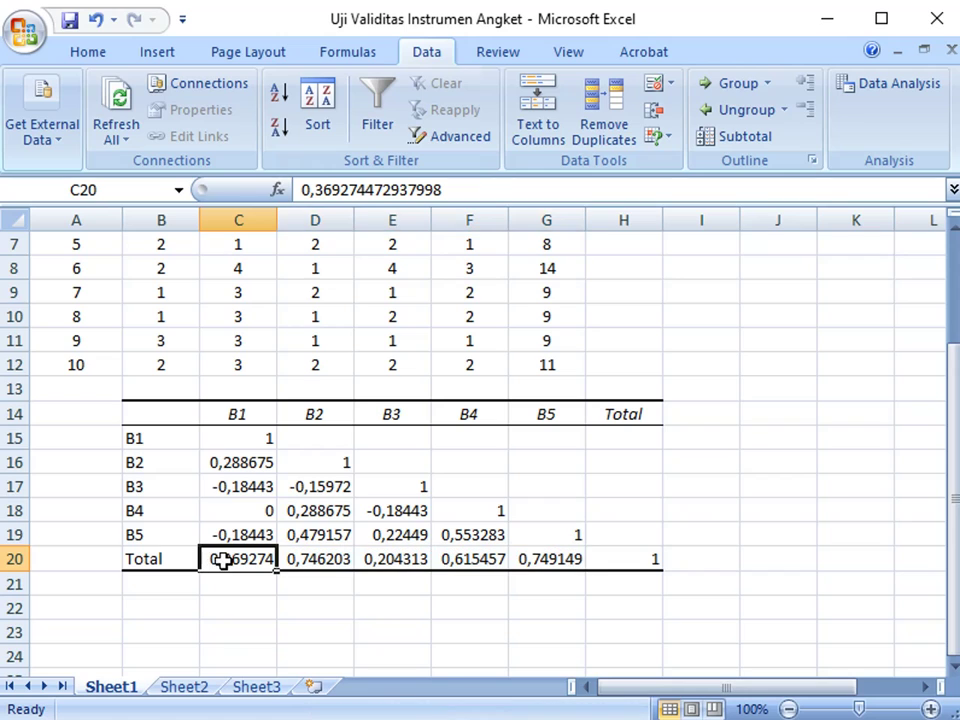
click(88, 52)
click(112, 110)
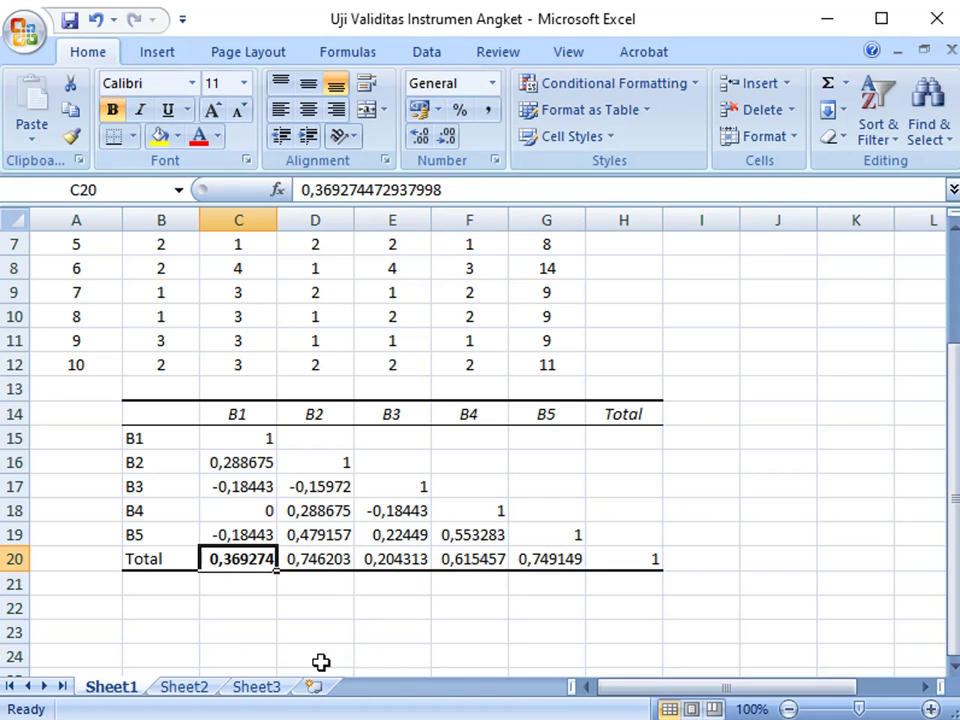
click(323, 615)
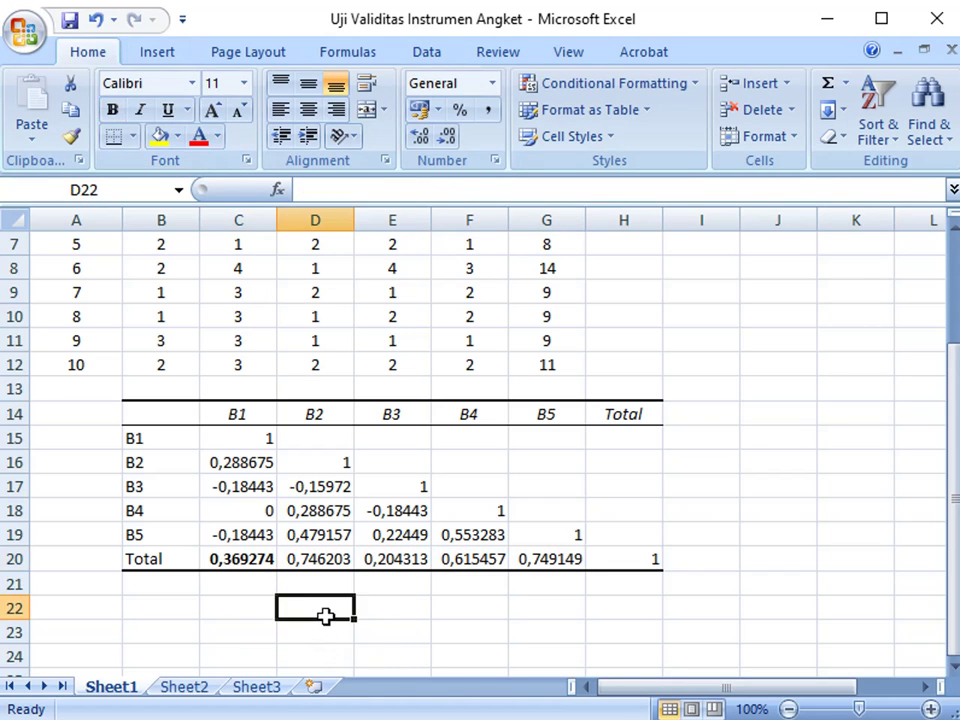
- Enter the verdict T. VALID under item B1 in cell C21
click(313, 562)
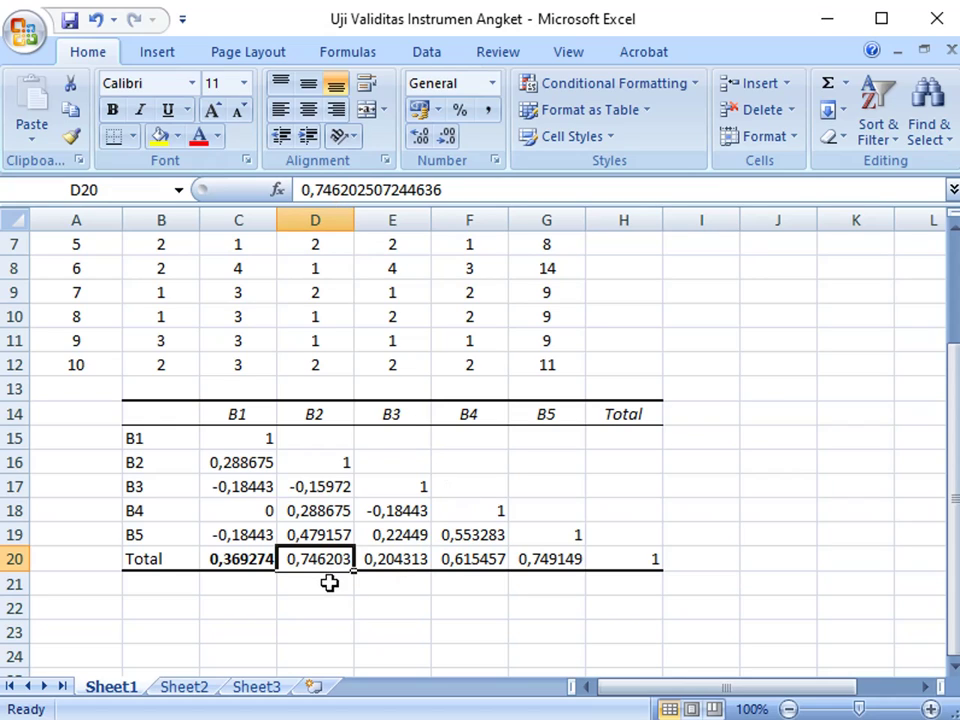
click(246, 585)
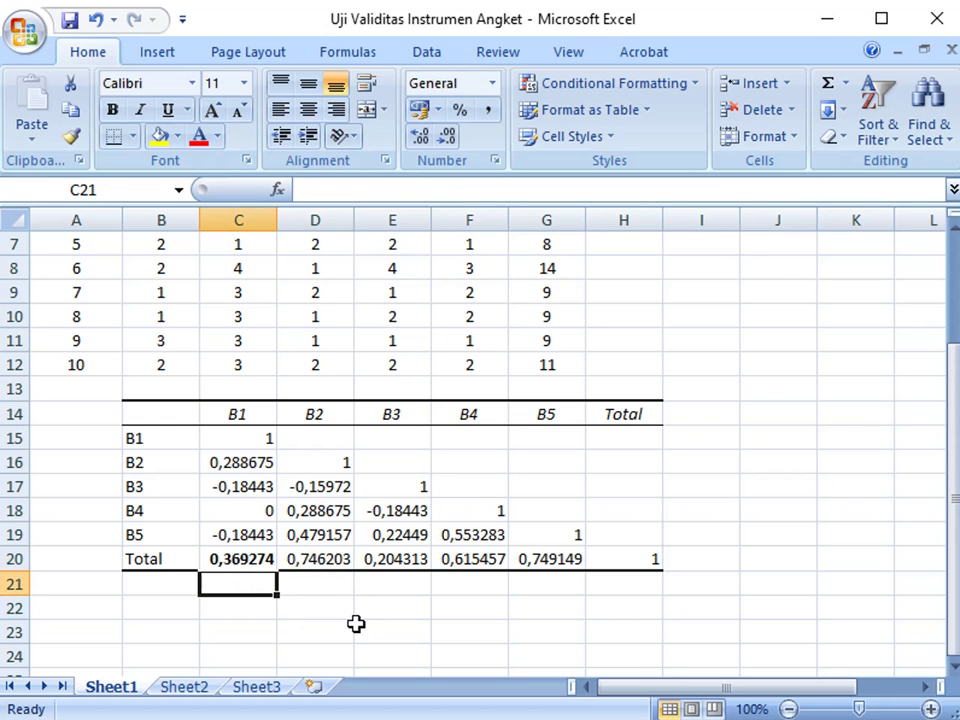
text(T)
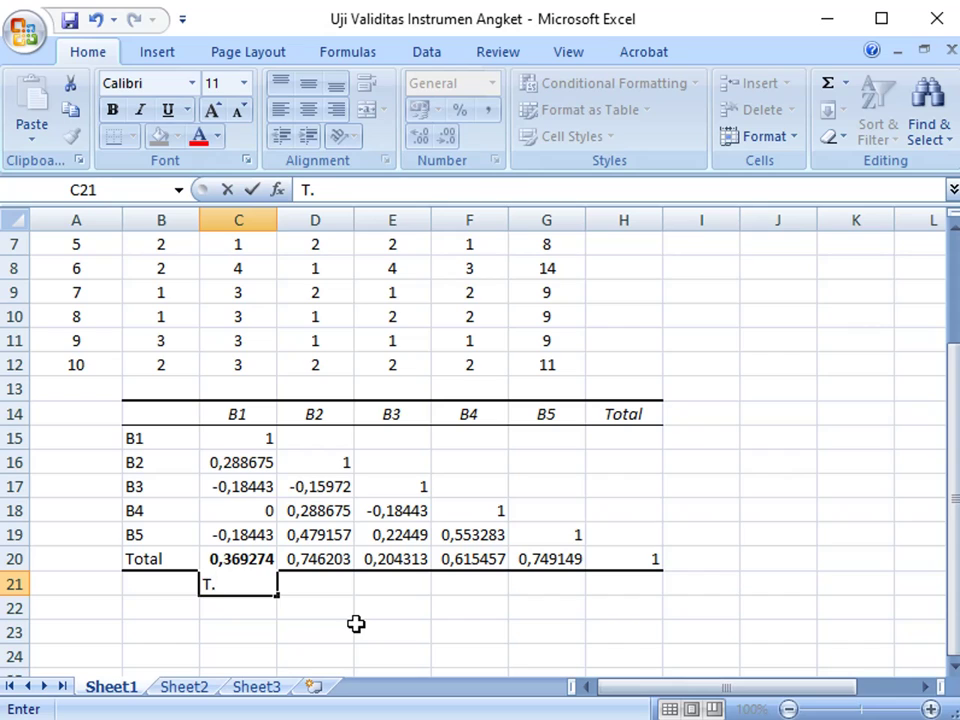
text(. V)
key(Caps_Lock)
text(A)
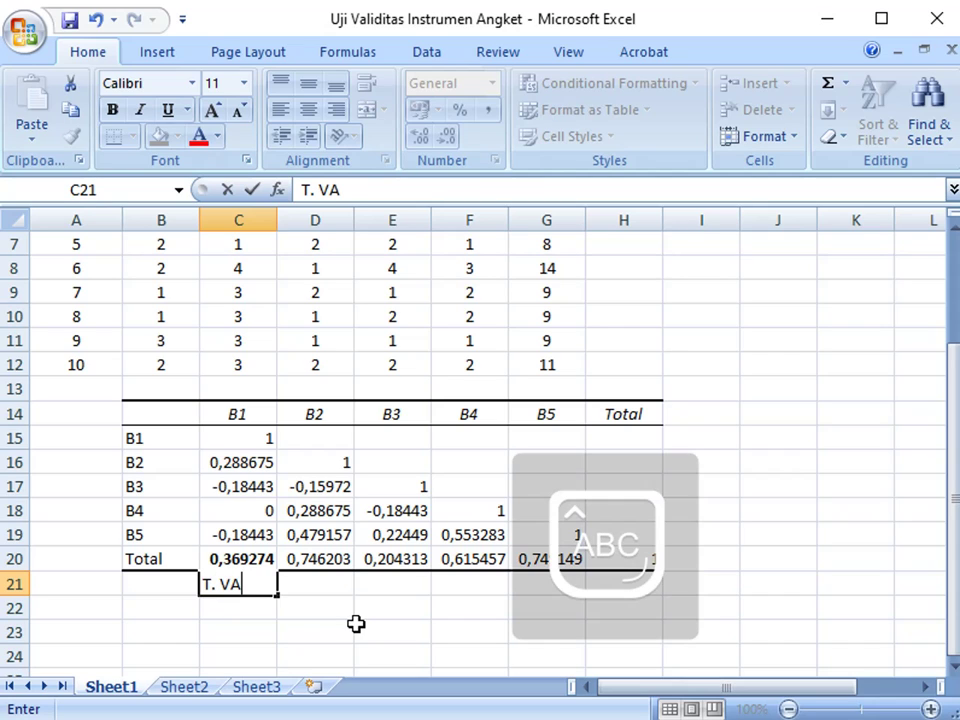
text(LID)
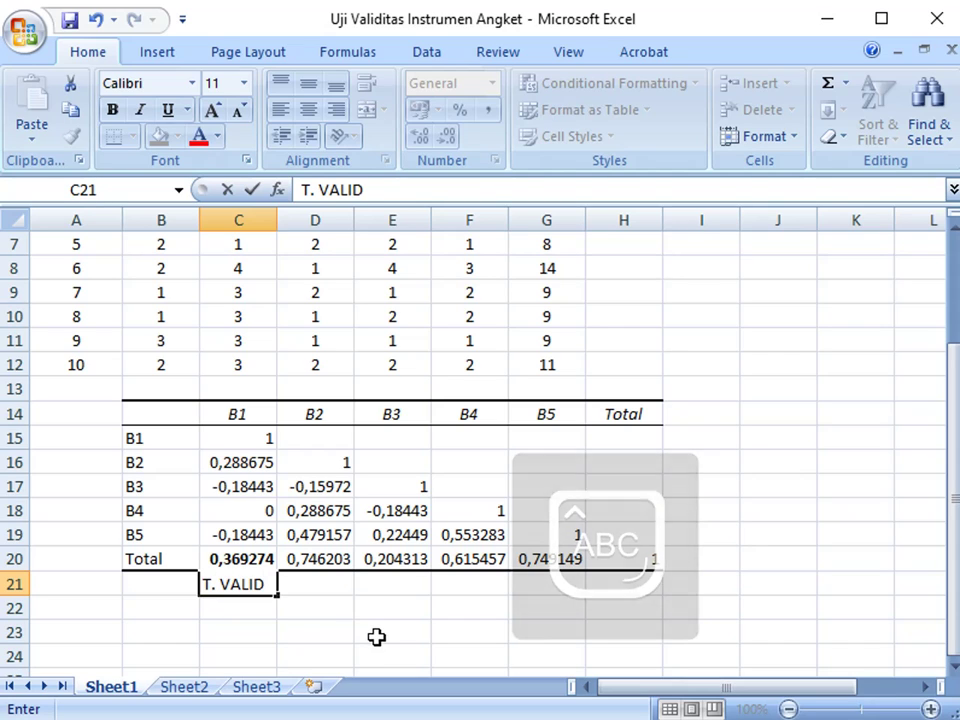
click(375, 632)
click(315, 582)
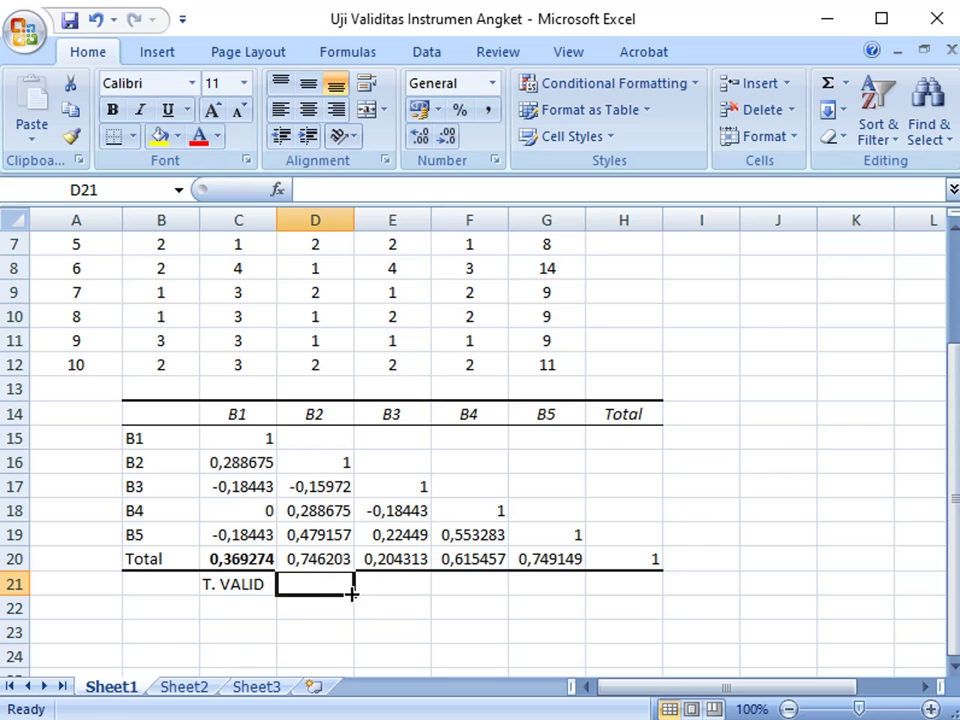
- Switch to the validity slides and look up the r_tabel value for N = 10 at 5% significance
mouse_move(640, 719)
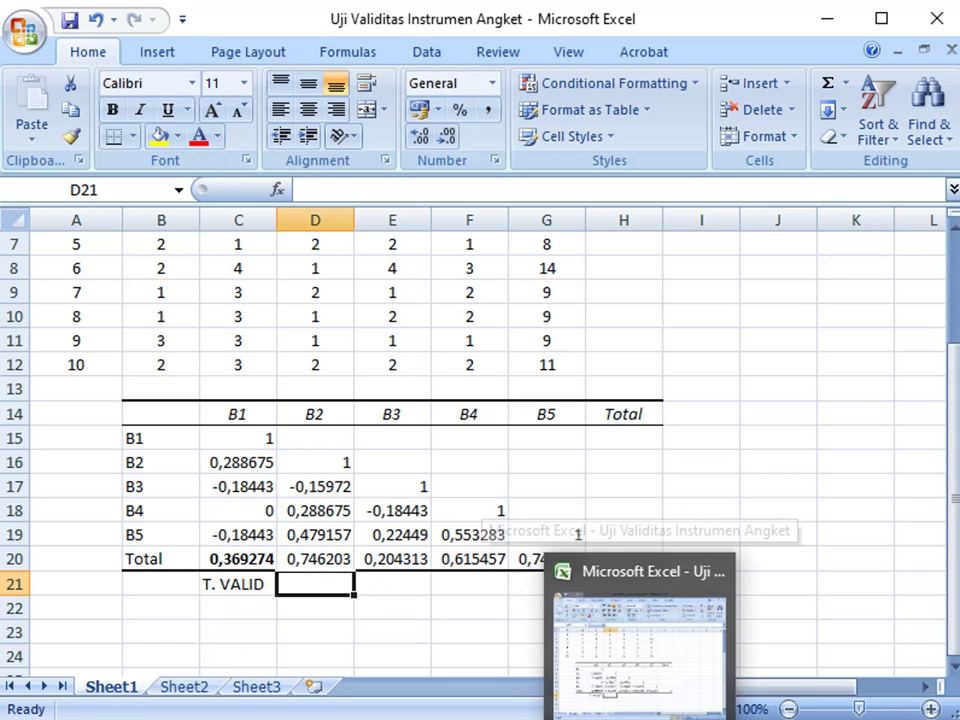
mouse_move(405, 719)
click(467, 632)
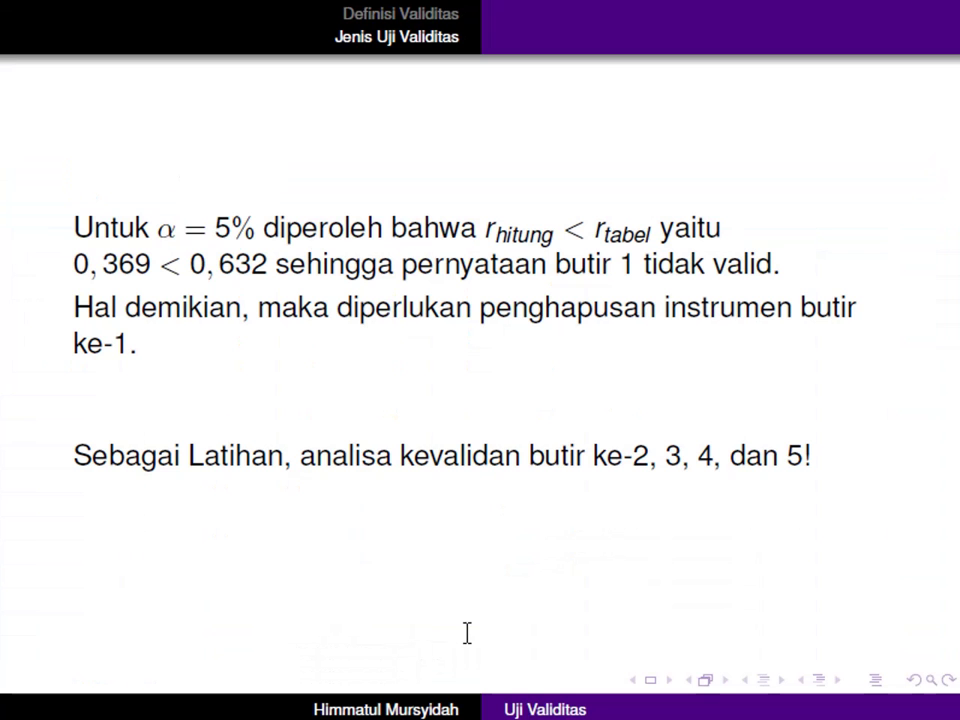
key(Page_Up)
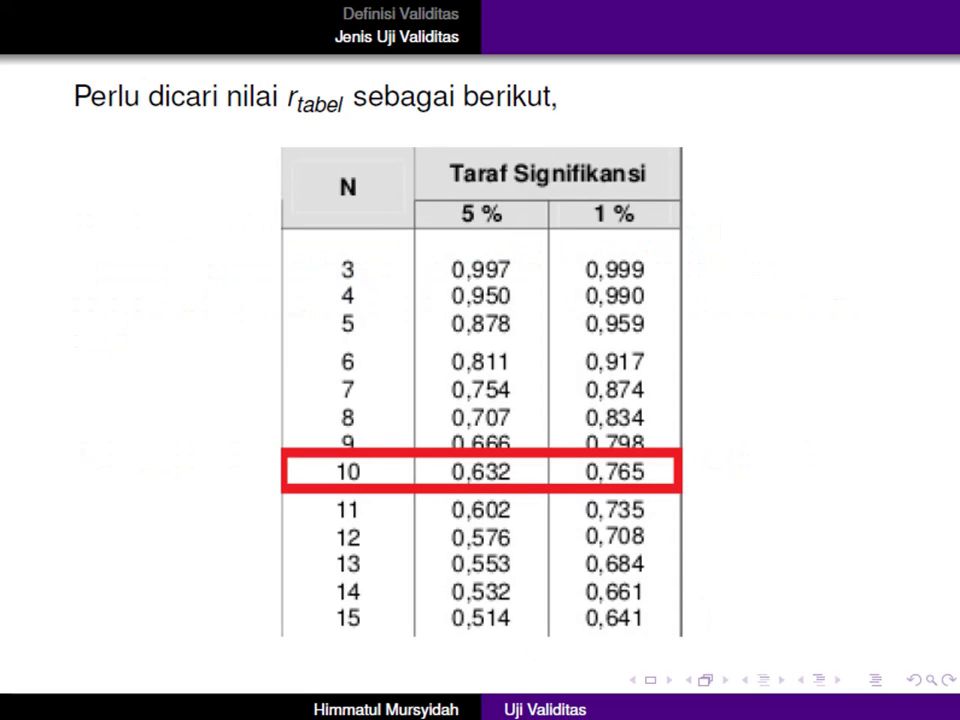
mouse_move(643, 717)
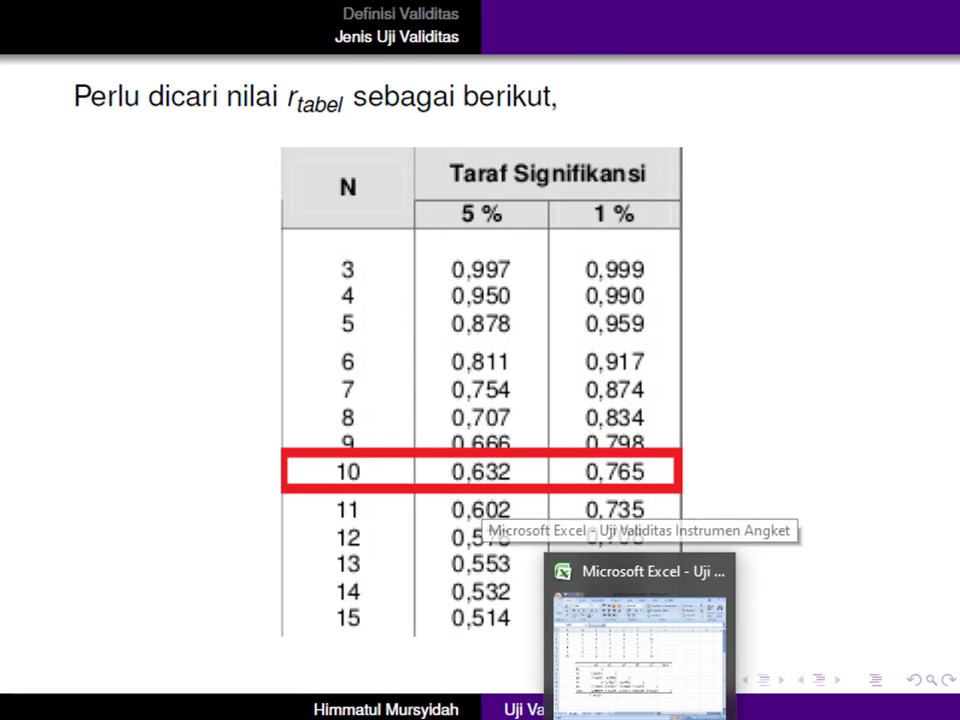
- Return to the Excel workbook and enter the label r_tabel in J17 with the value 0,632 in K17
click(643, 692)
click(801, 477)
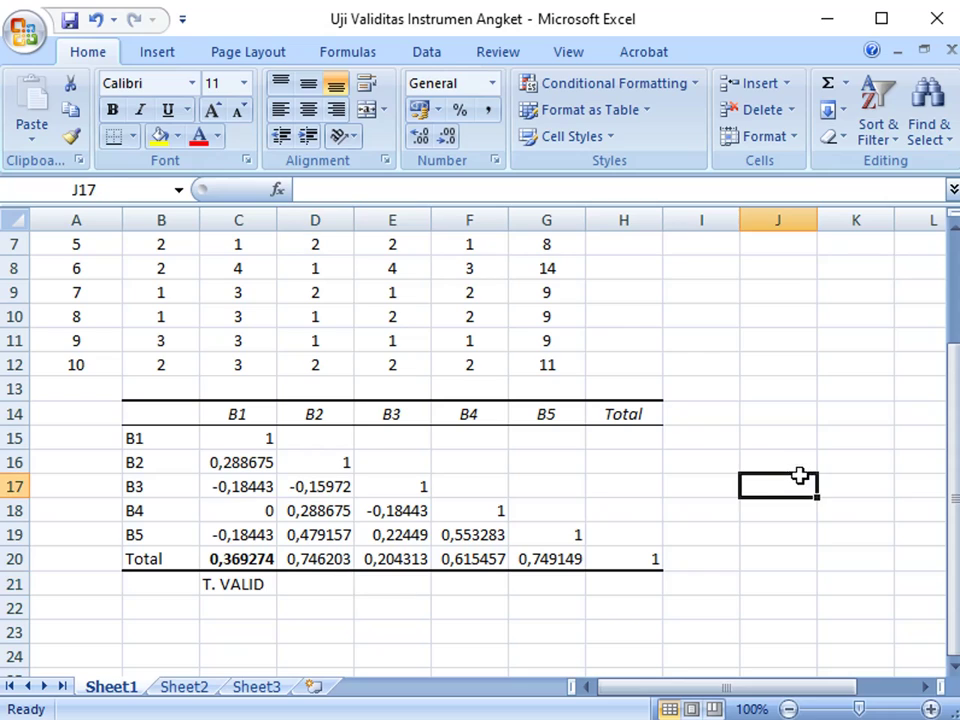
text(R)
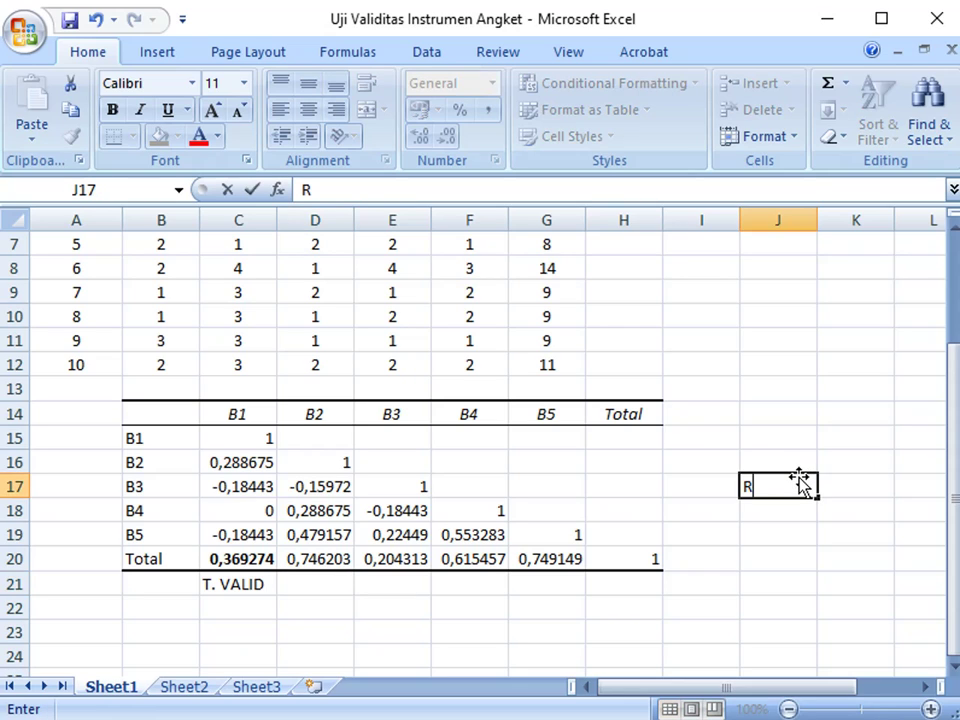
key(BackSpace)
text(t)
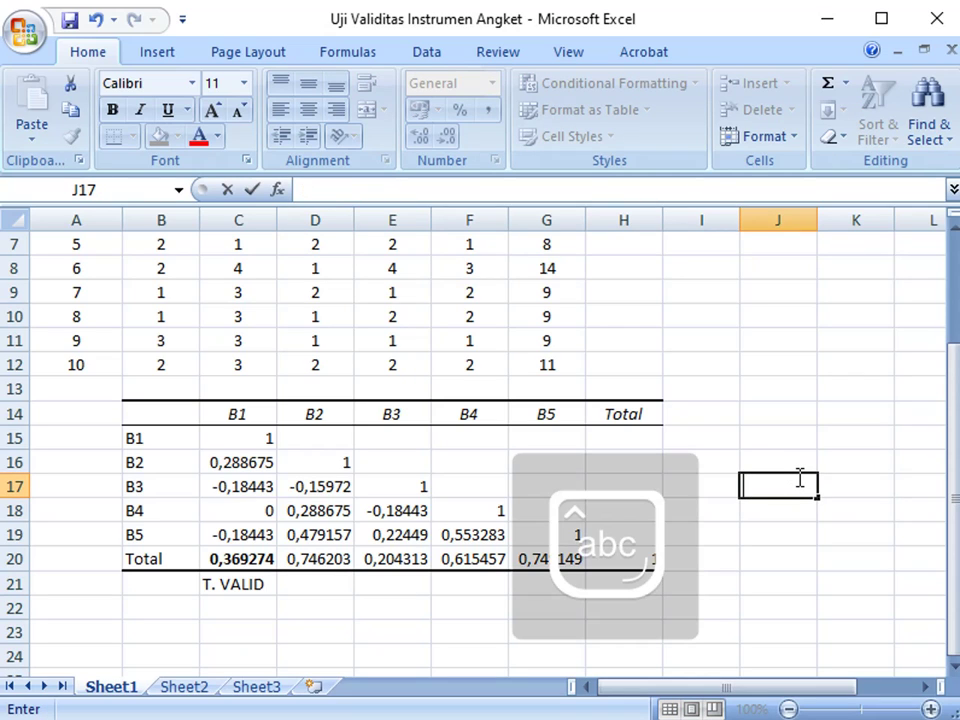
text(_tabel)
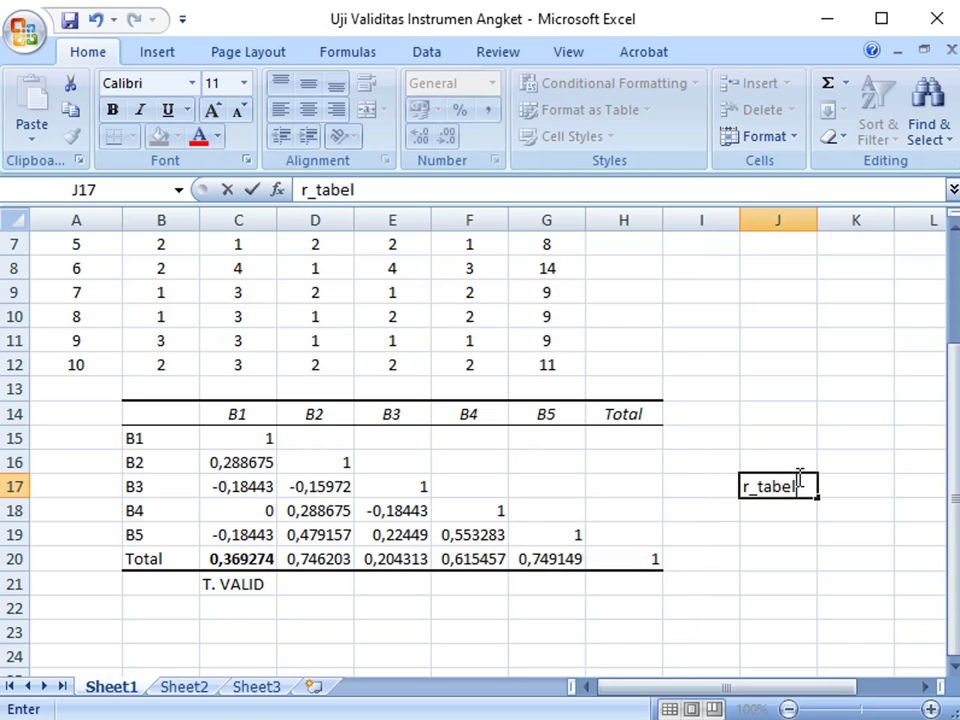
key(Tab)
text(0)
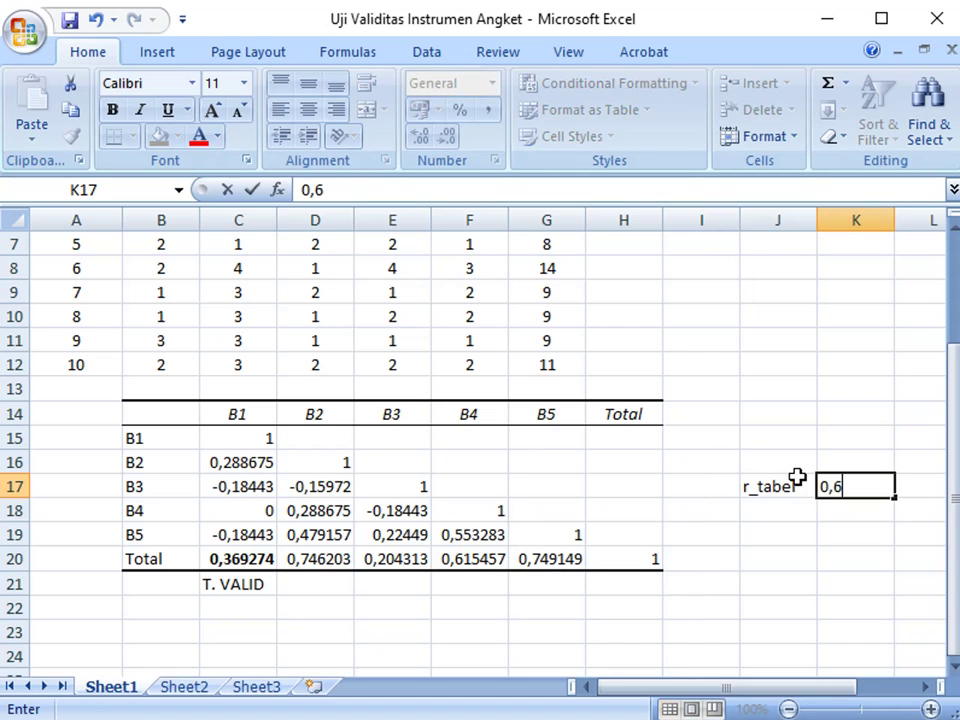
click(791, 563)
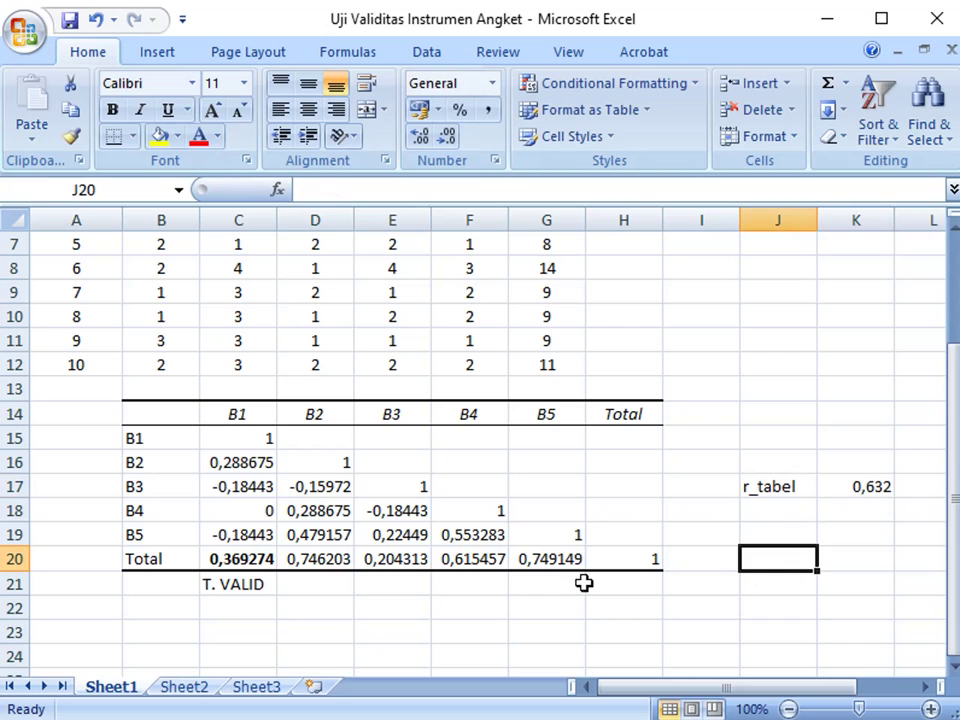
- Enter the verdicts VALID, T. VALID, T.VALID and VALID for items B2 to B5 in D21:G21
click(303, 584)
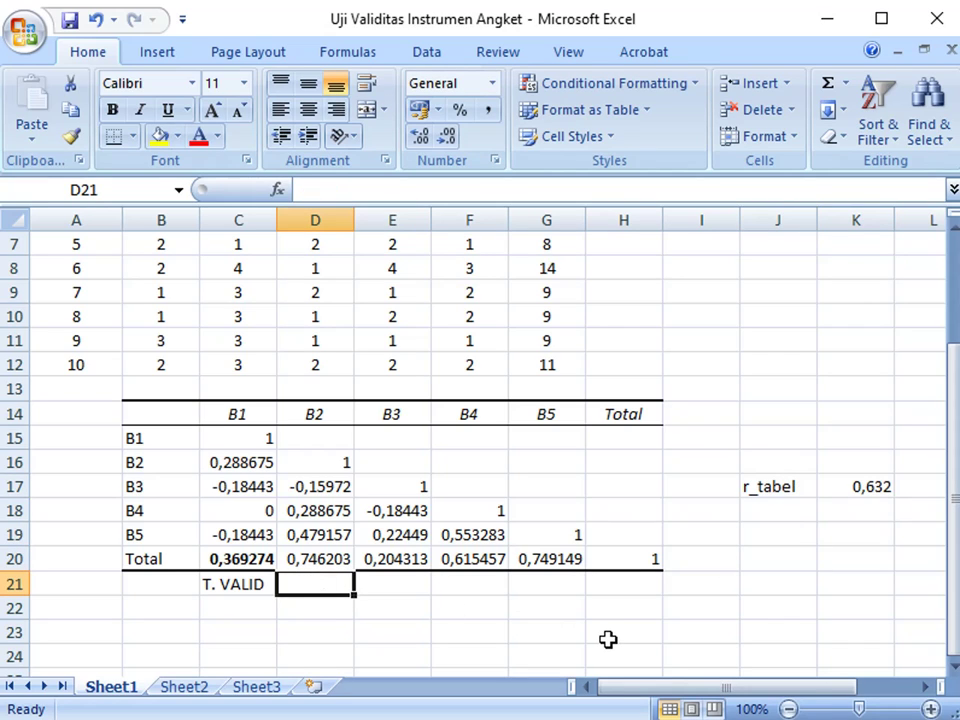
text(VALID)
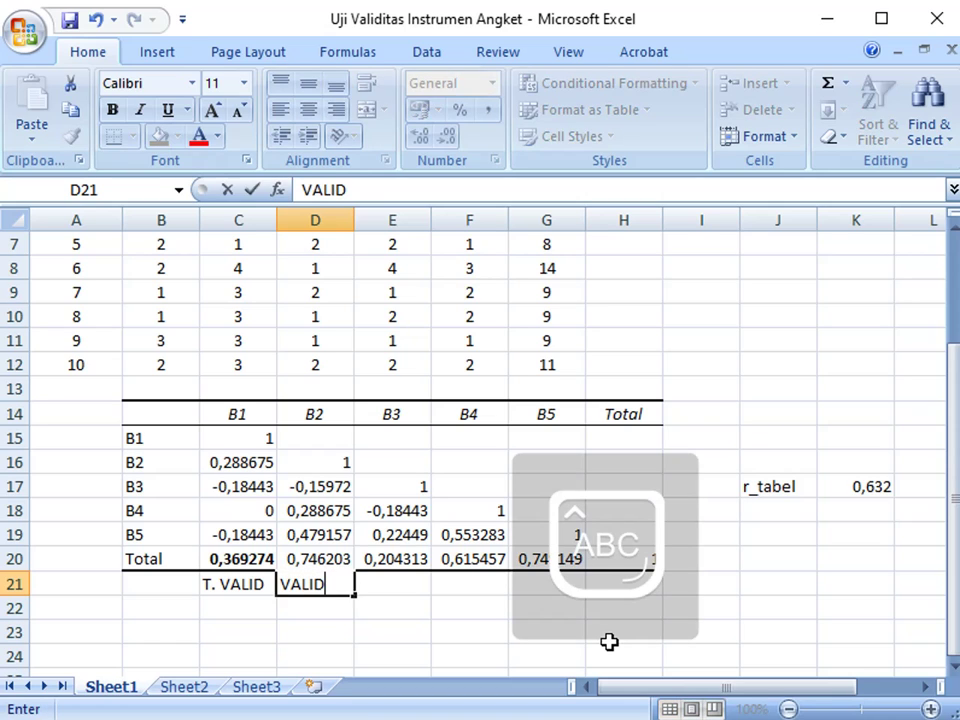
key(Tab)
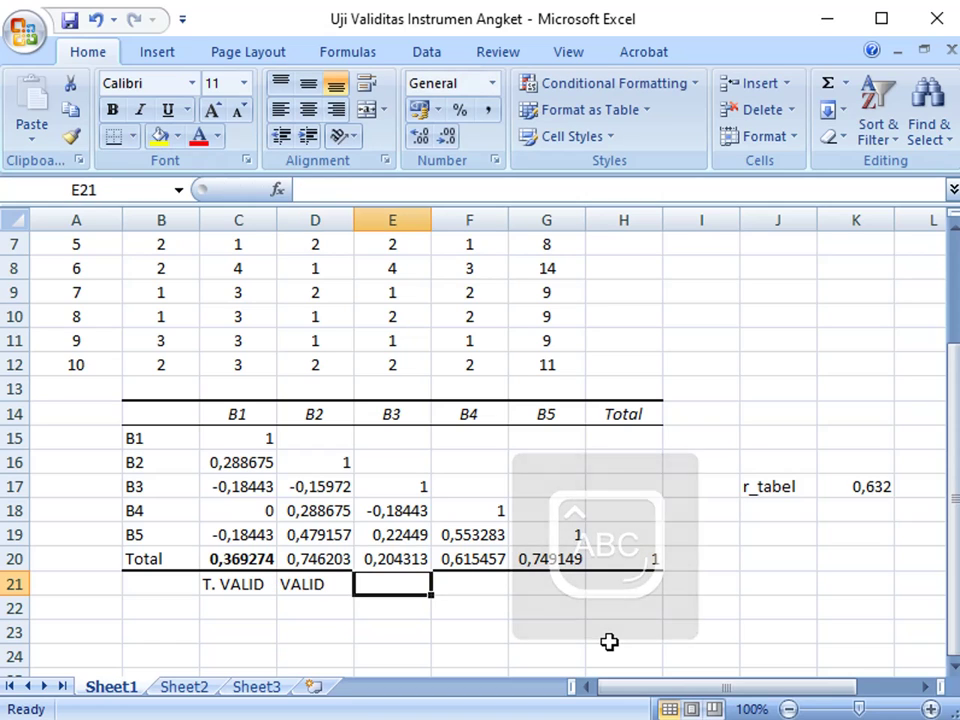
text(T.)
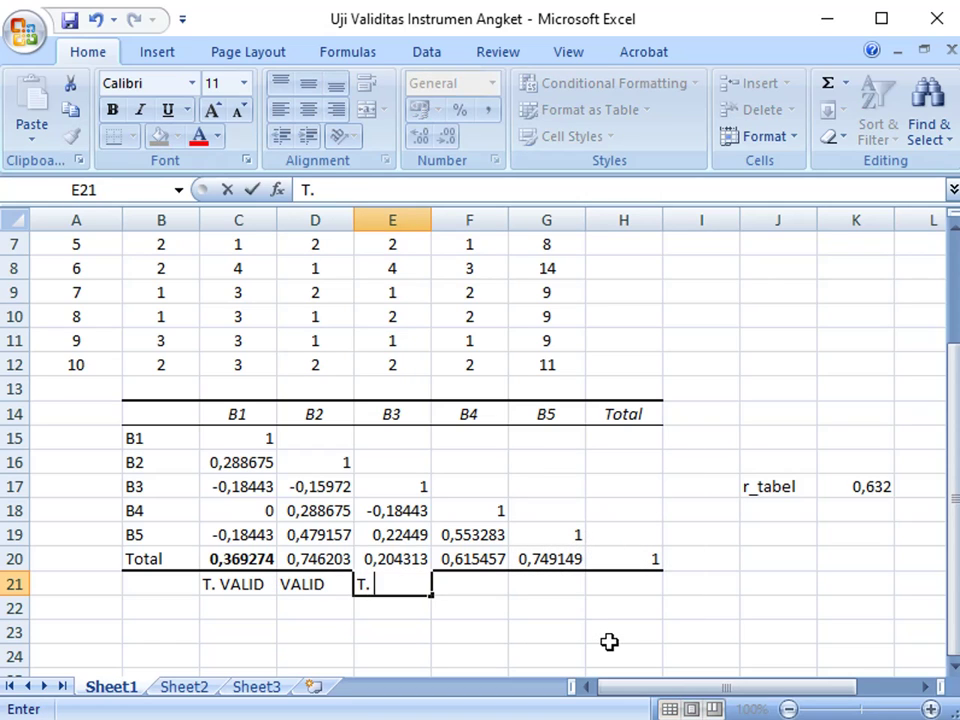
text( VALID)
key(Tab)
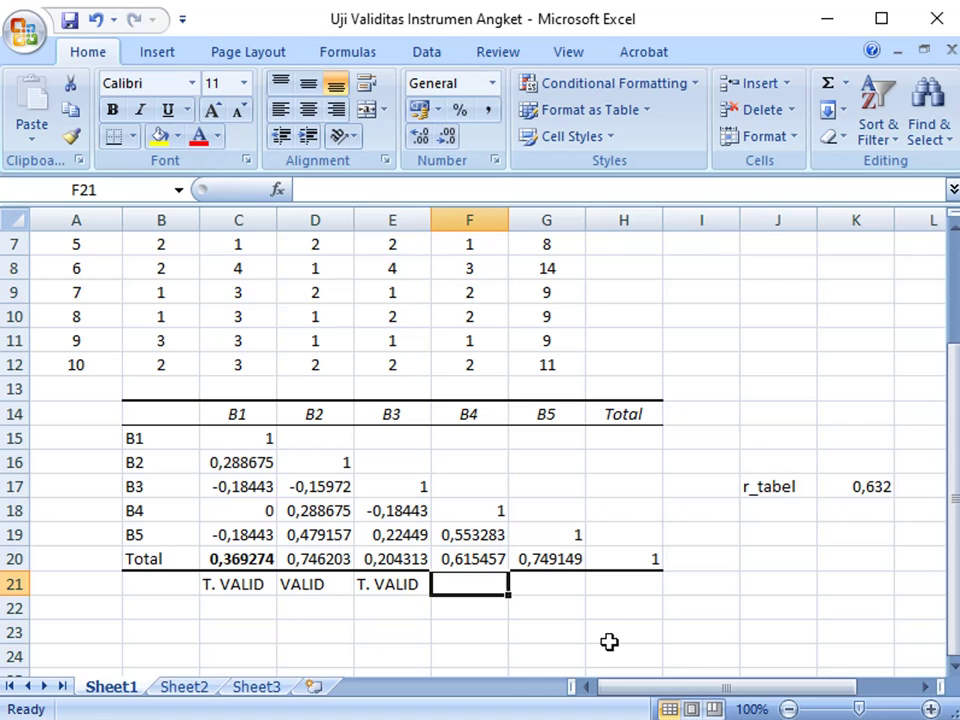
text(T)
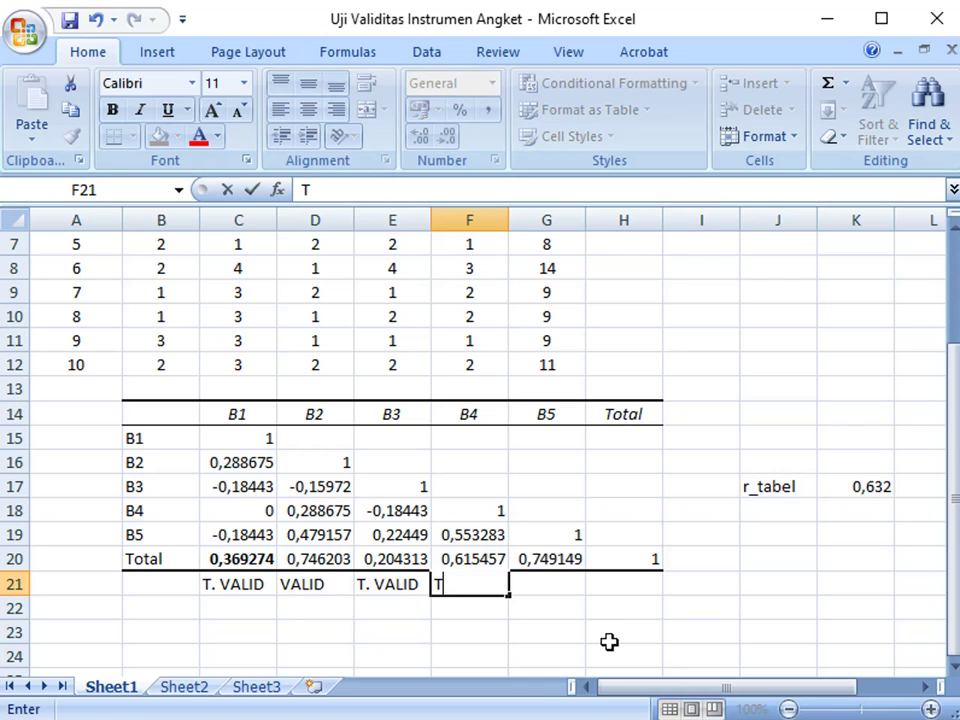
text(.VALID)
key(Tab)
text(VALID)
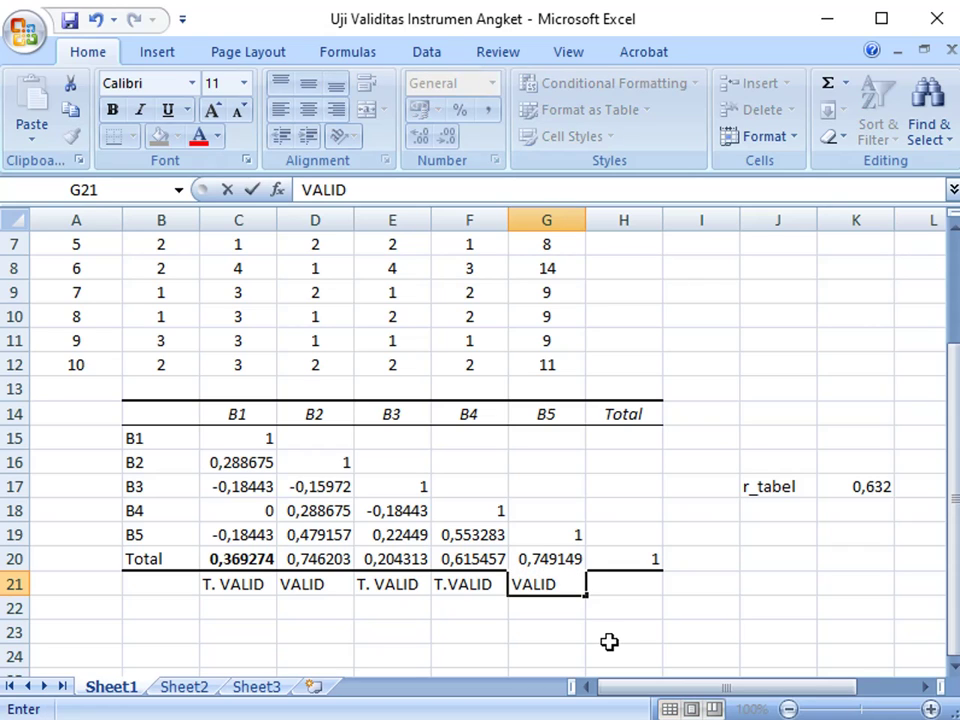
click(609, 640)
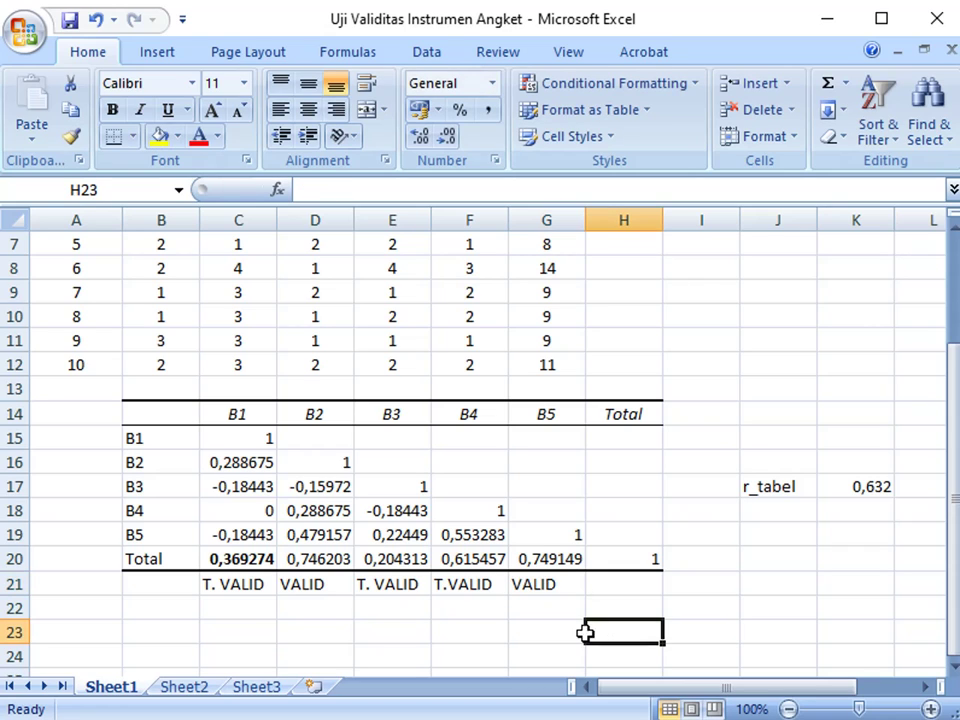
- Center the verdicts in C21:G21 horizontally and vertically, make them bold, and save the workbook
drag(229, 585, 525, 585)
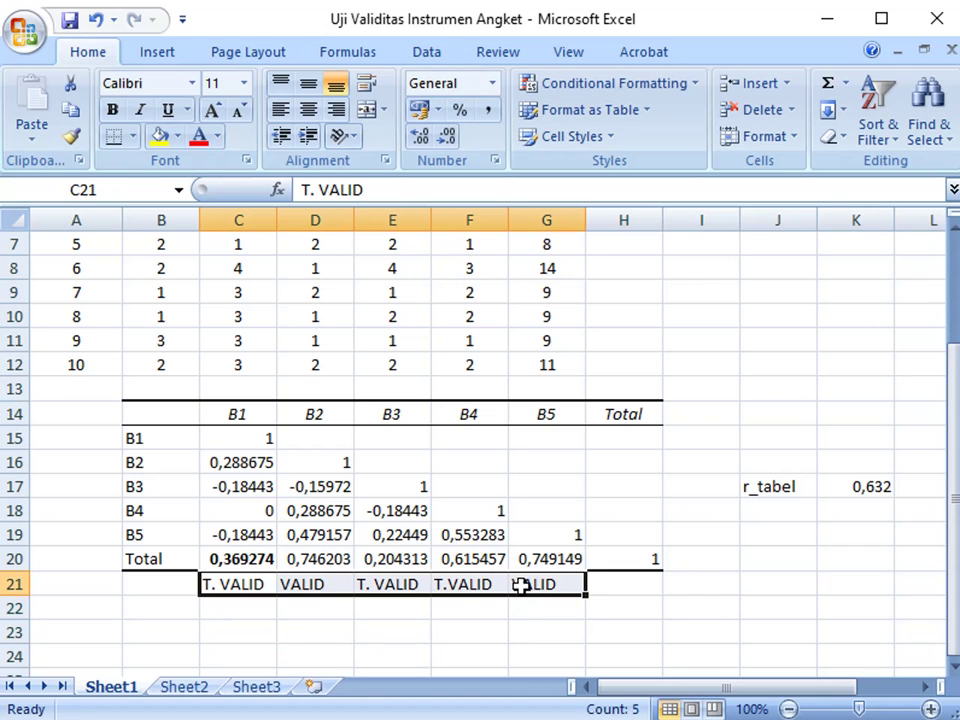
click(308, 110)
click(309, 84)
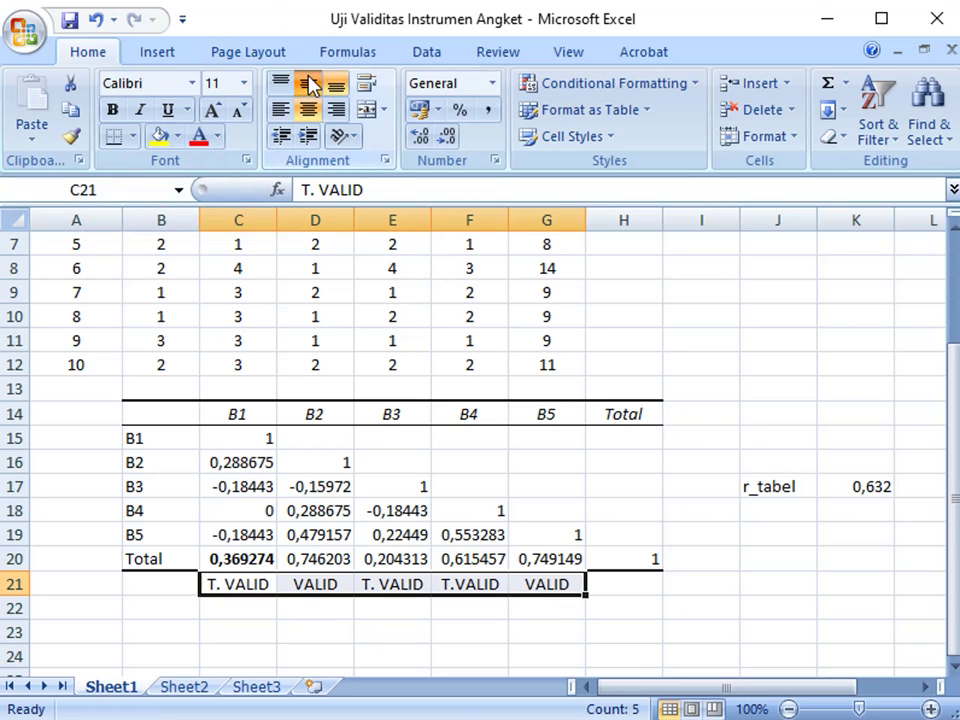
click(113, 110)
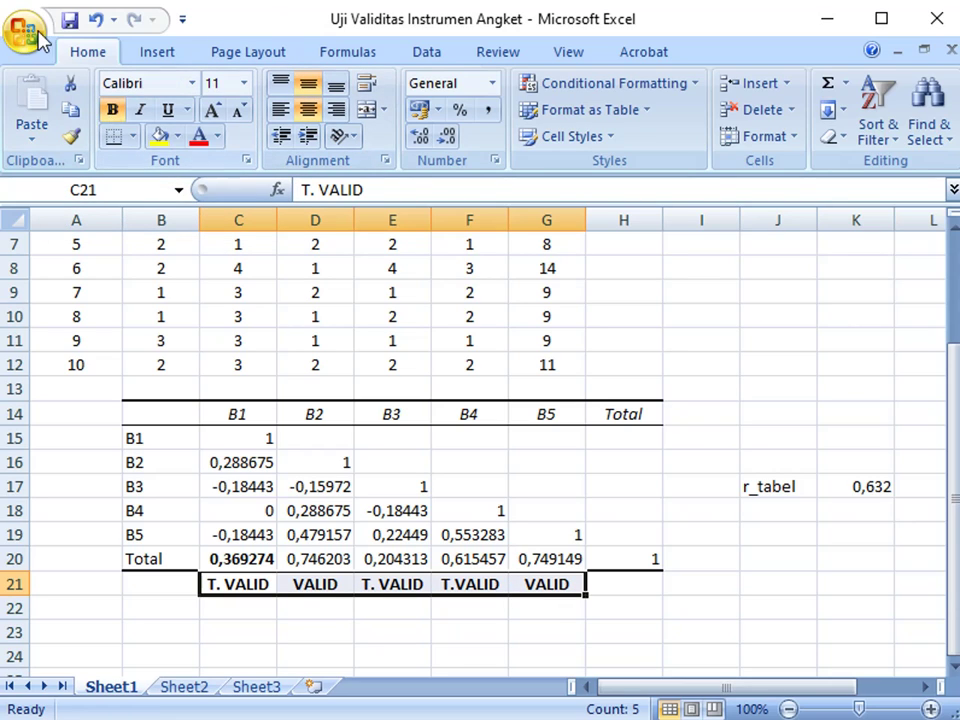
click(69, 19)
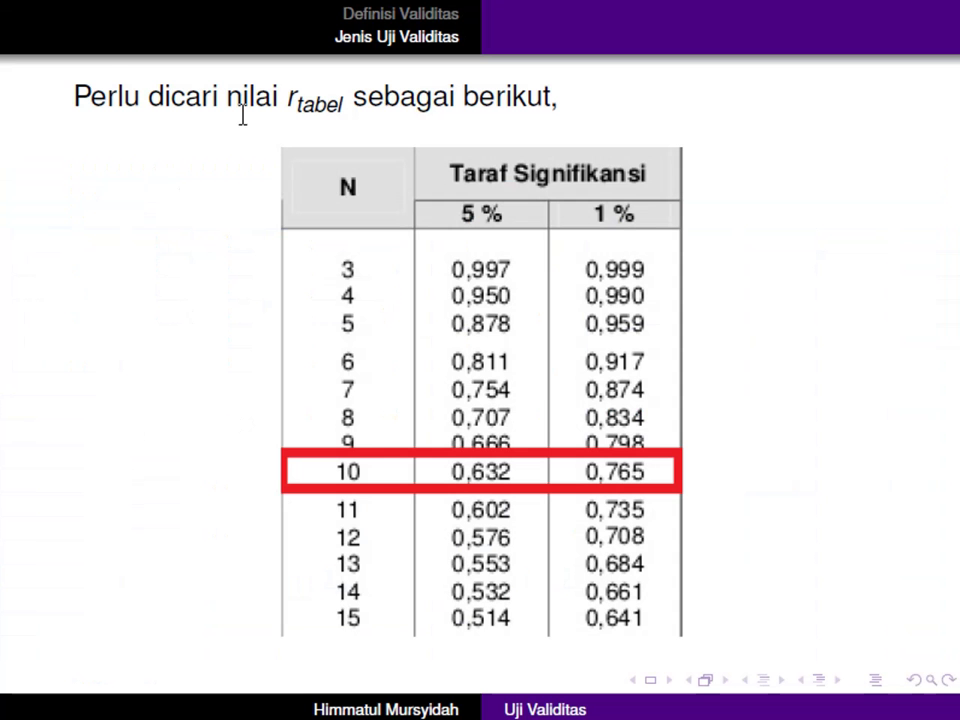
- Review the item 1 analysis table and the five questionnaire statements in the slides, and return to the Excel workbook
key(Page_Up)
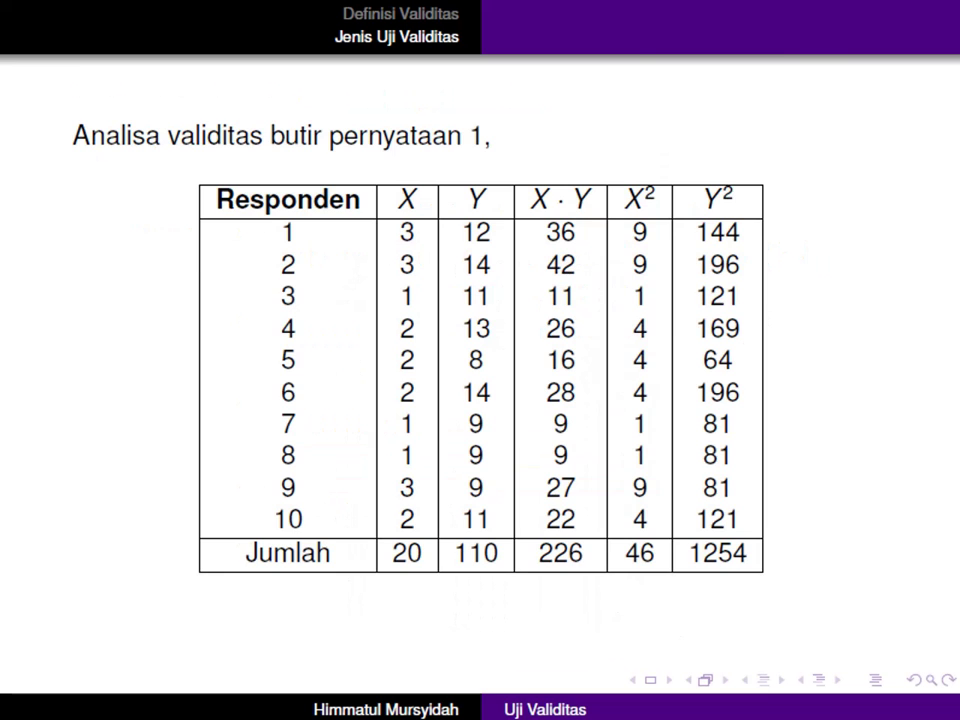
key(Page_Up)
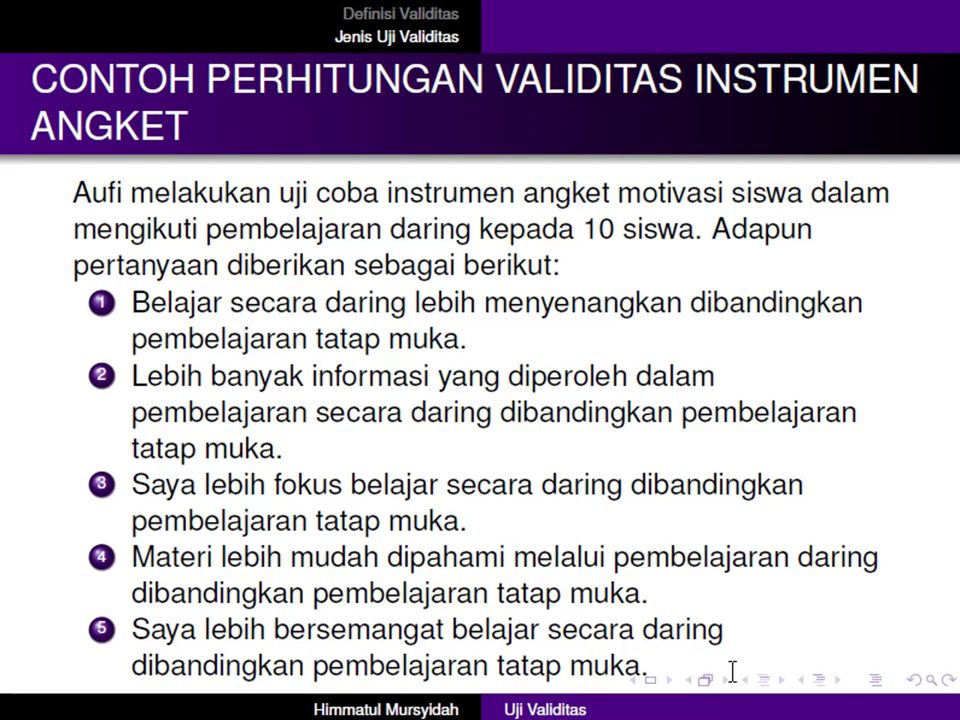
click(642, 680)
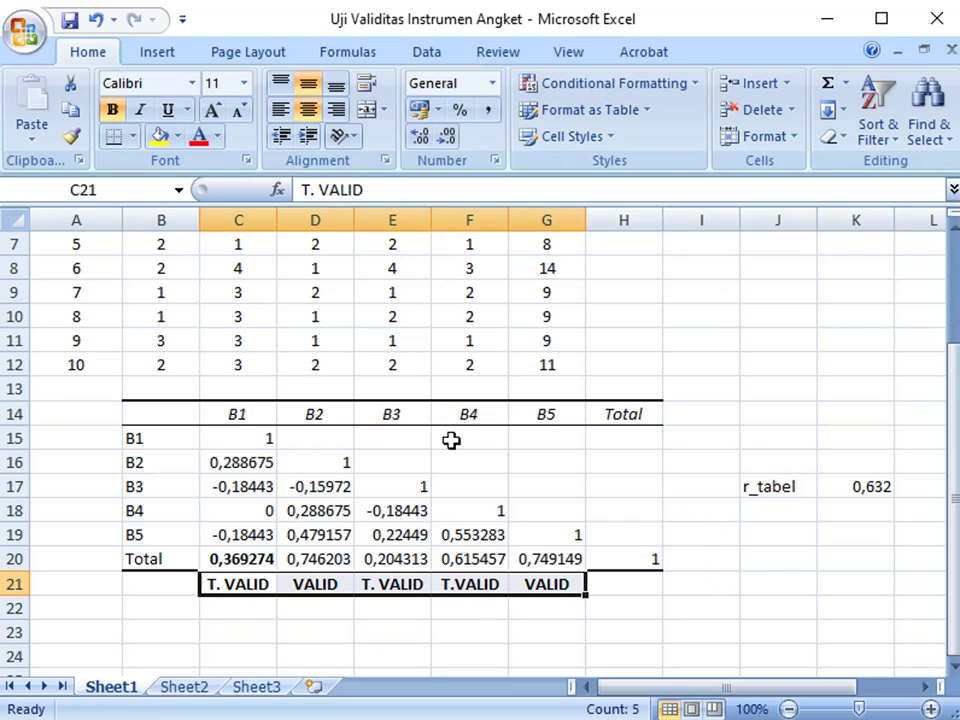
- Copy the item and total scores in B3:G12 into the SPSS Data Editor from the first cell, and show the variable definitions
scroll(450, 440, up, 2)
scroll(450, 440, down, 2)
mouse_move(700, 716)
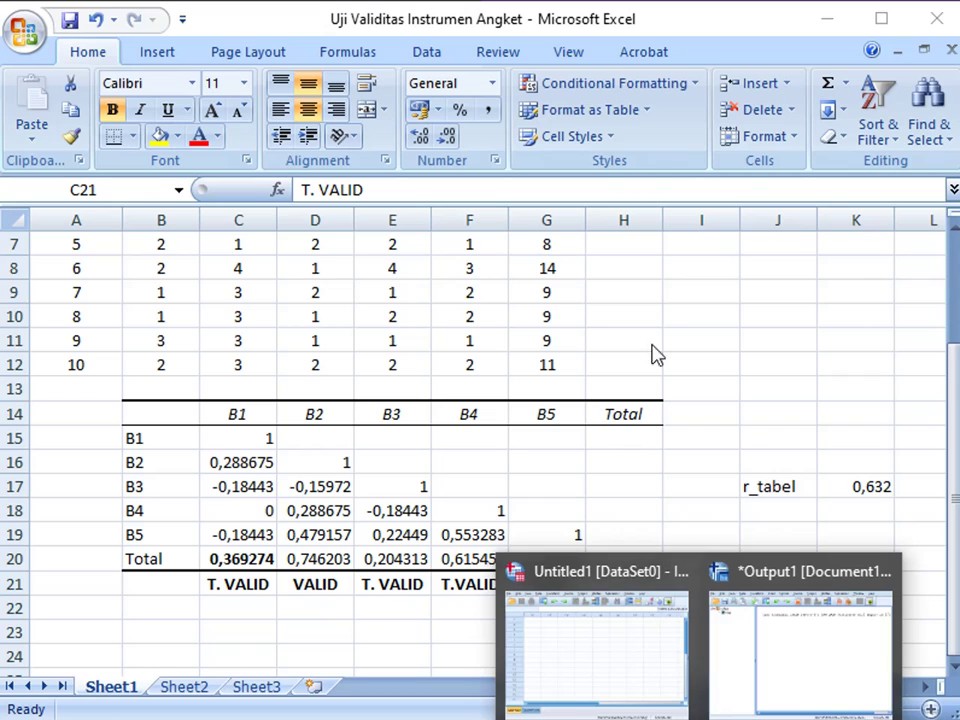
scroll(546, 392, up, 2)
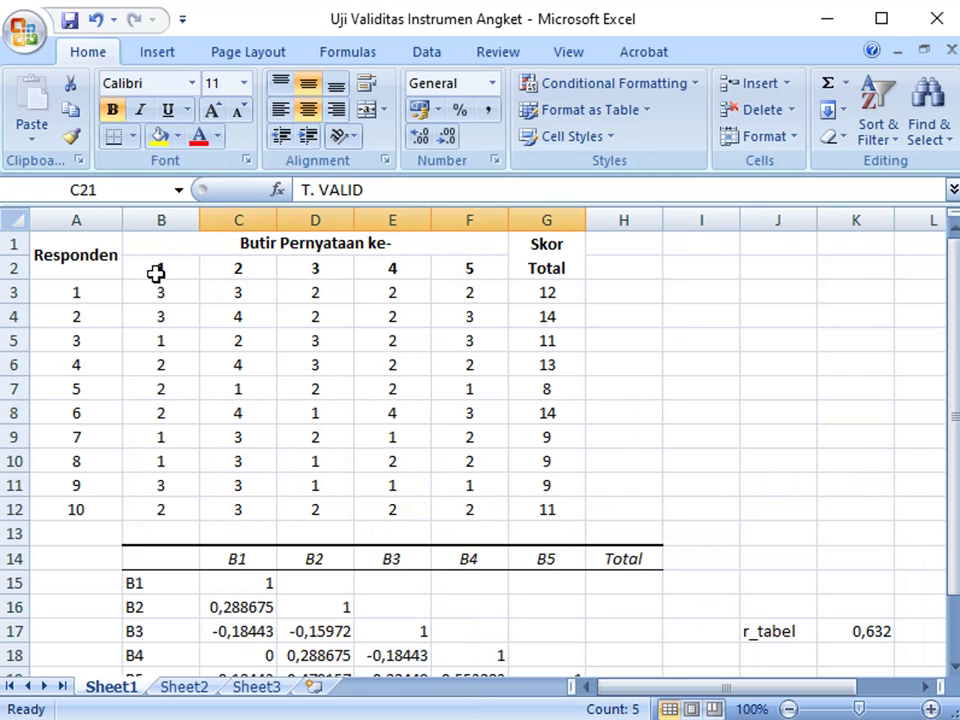
drag(156, 294, 524, 520)
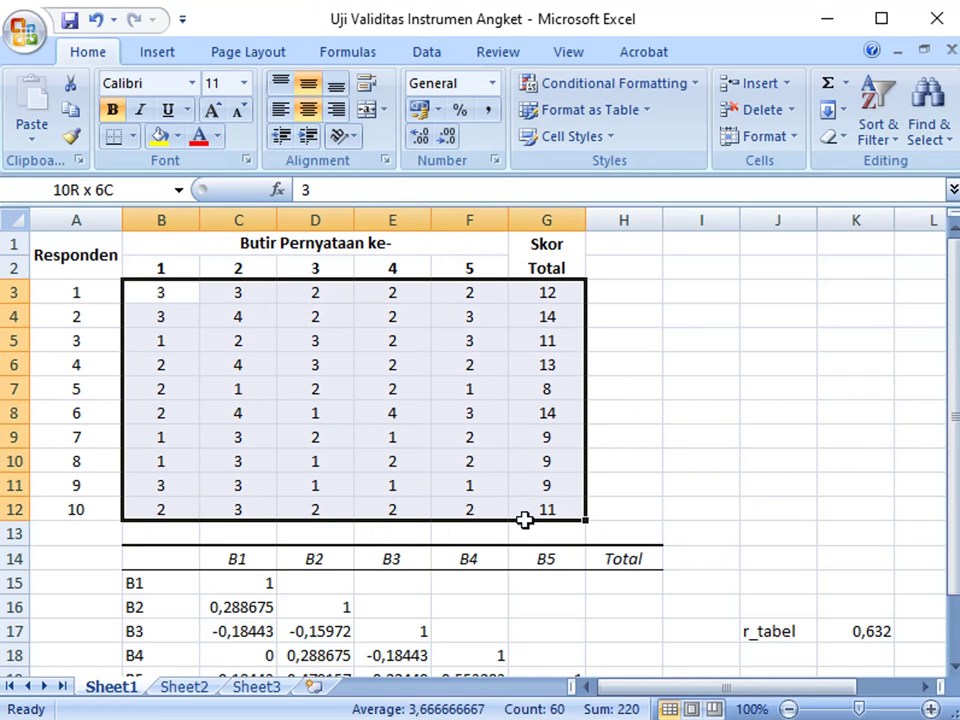
key(ctrl+c)
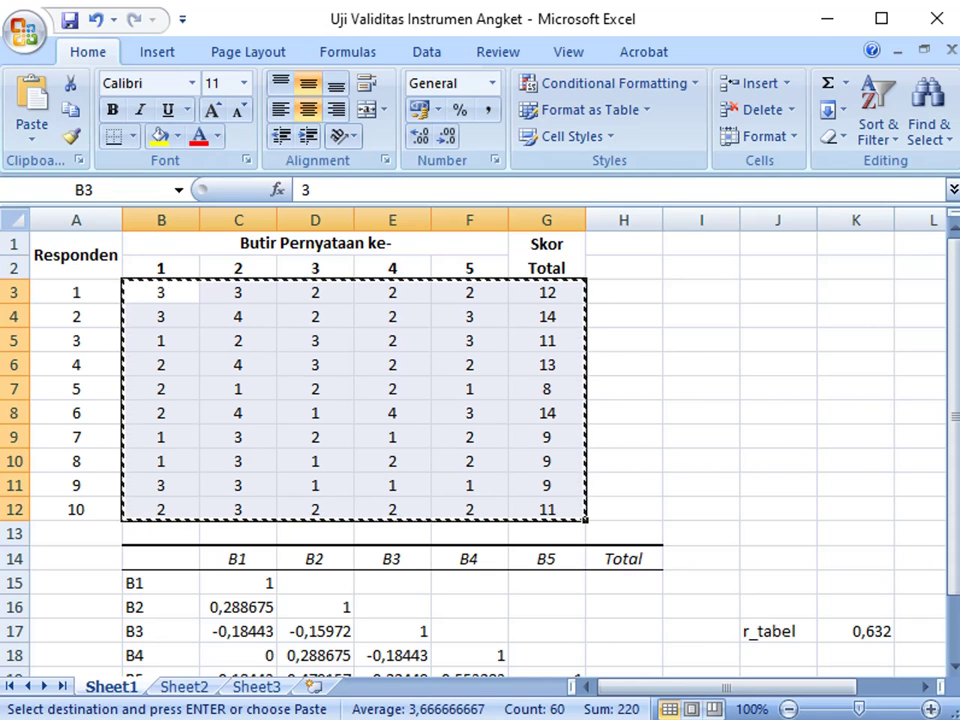
click(700, 715)
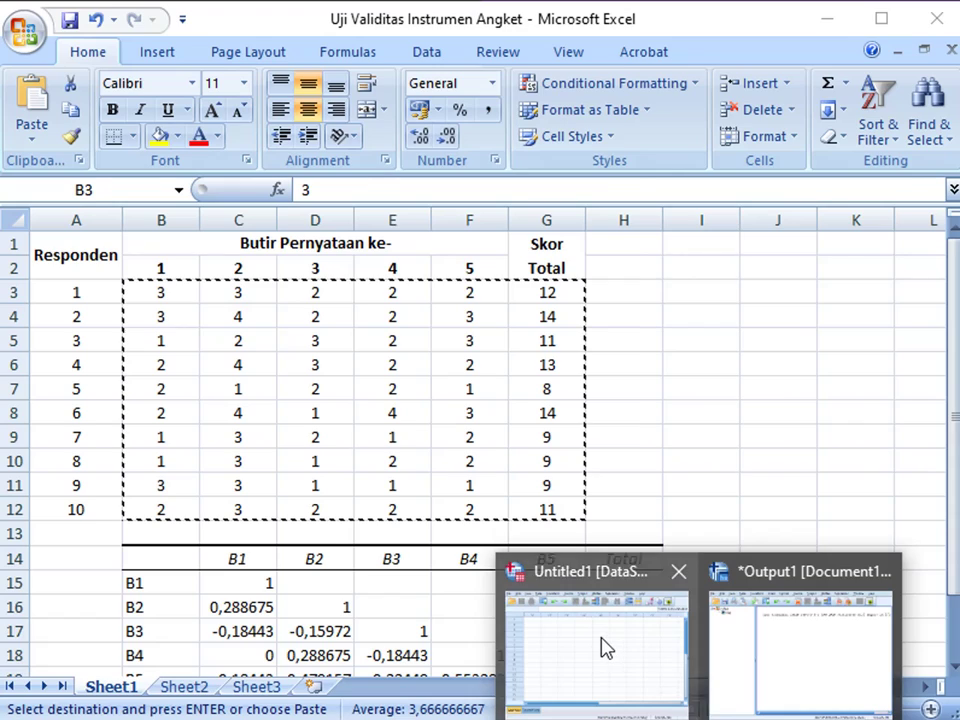
click(605, 648)
click(163, 204)
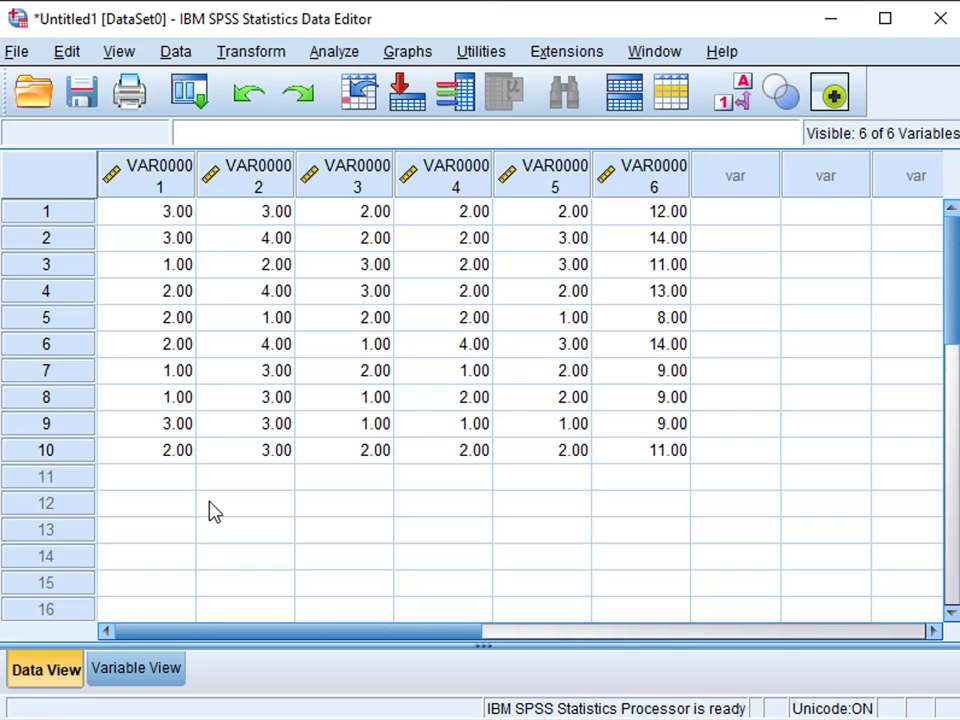
click(141, 678)
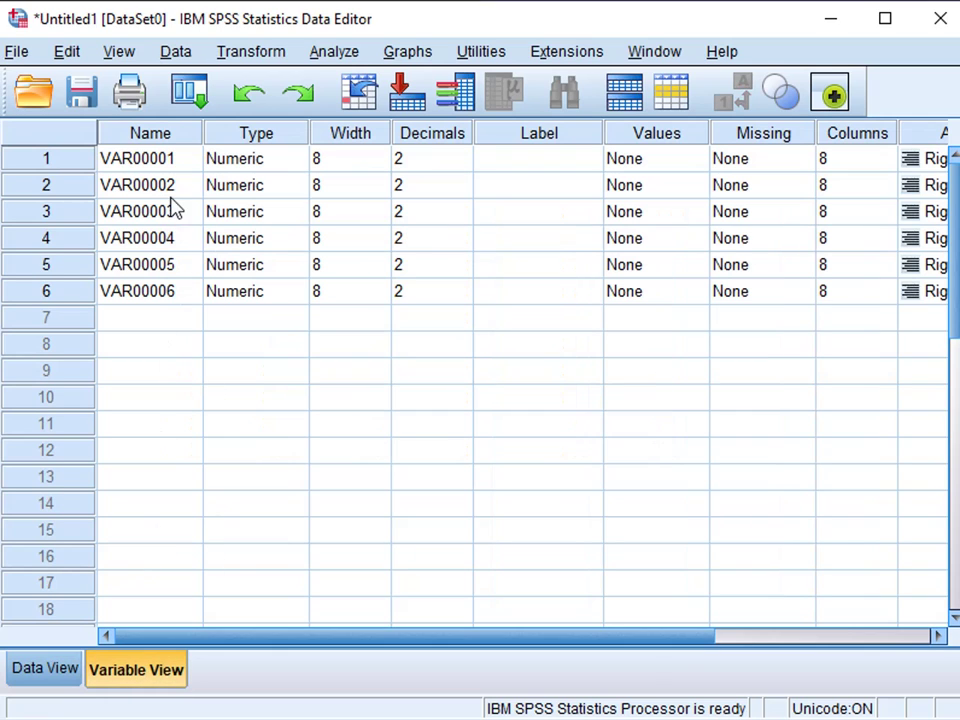
- Try to rename the first variable as BUTIR 1, with a space before the number
click(157, 165)
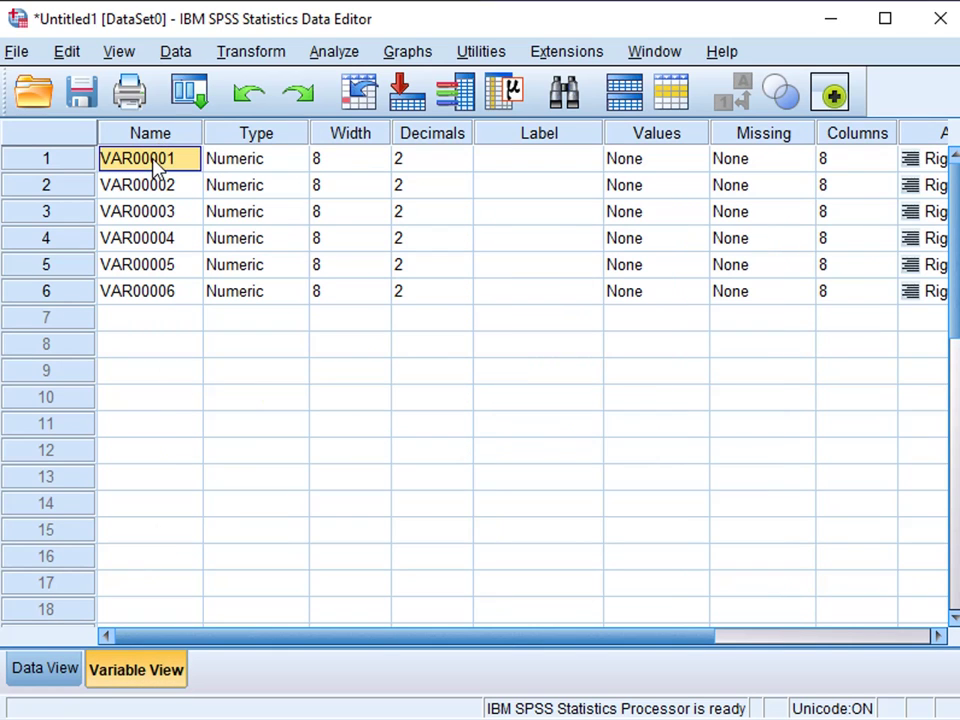
text(b)
key(BackSpace)
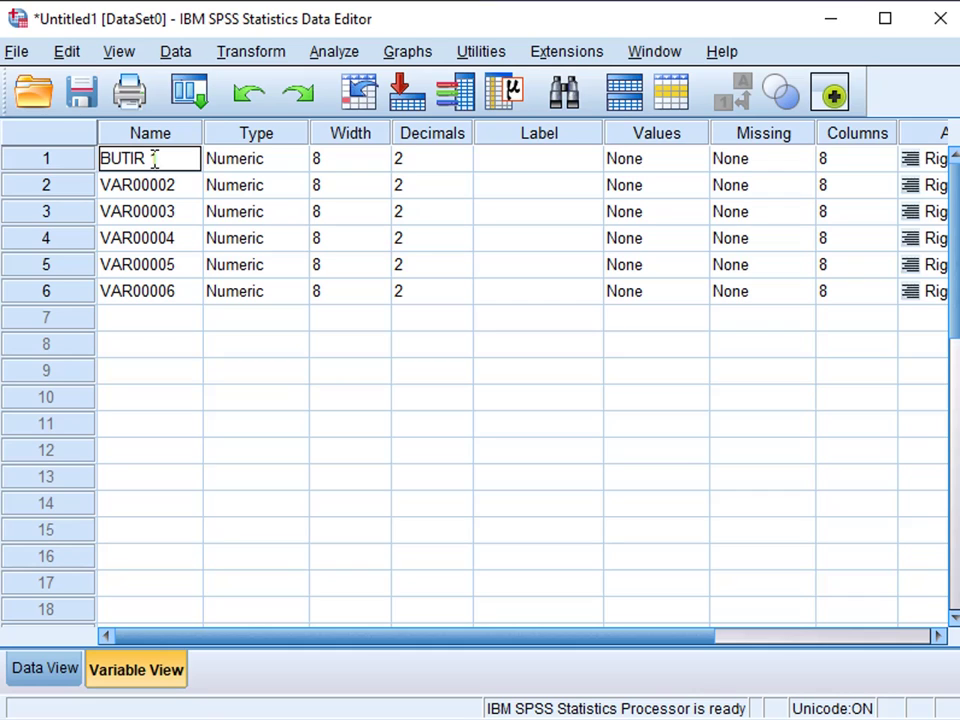
text(BUTIR 1)
click(174, 186)
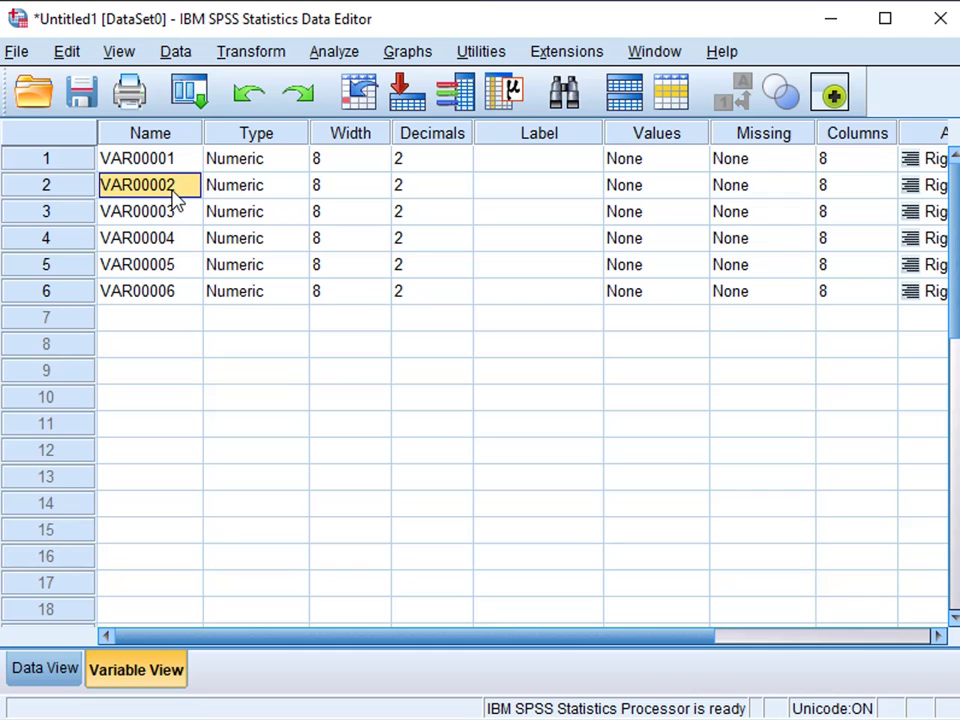
click(500, 407)
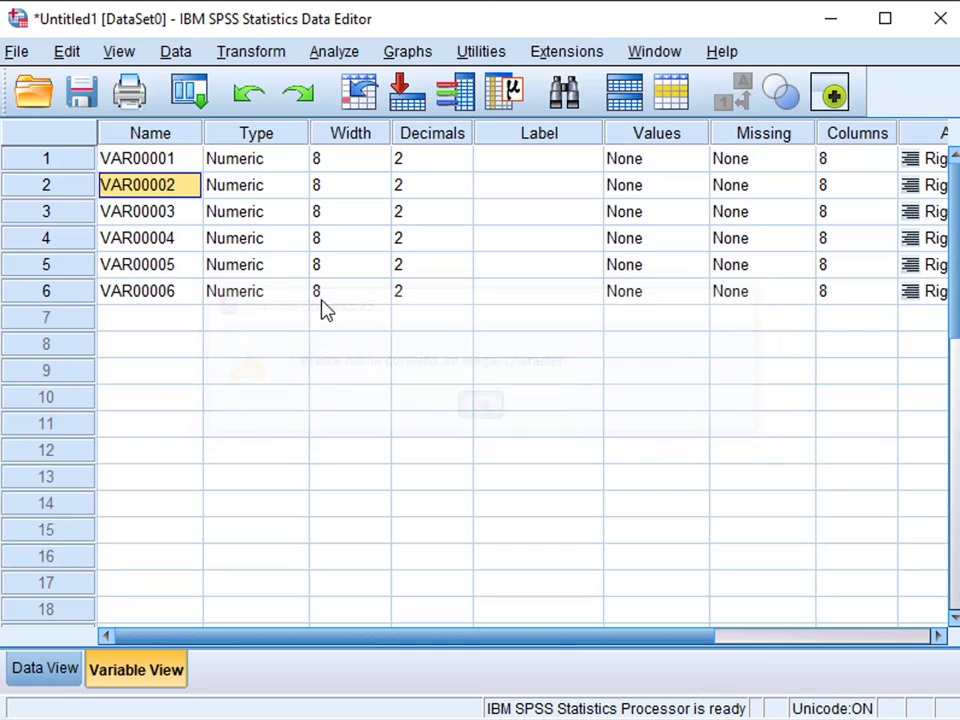
- Rename the first three variables as BUTIR1, BUTIR2 and BUTIR3, without spaces
click(191, 160)
text(BUTIR1)
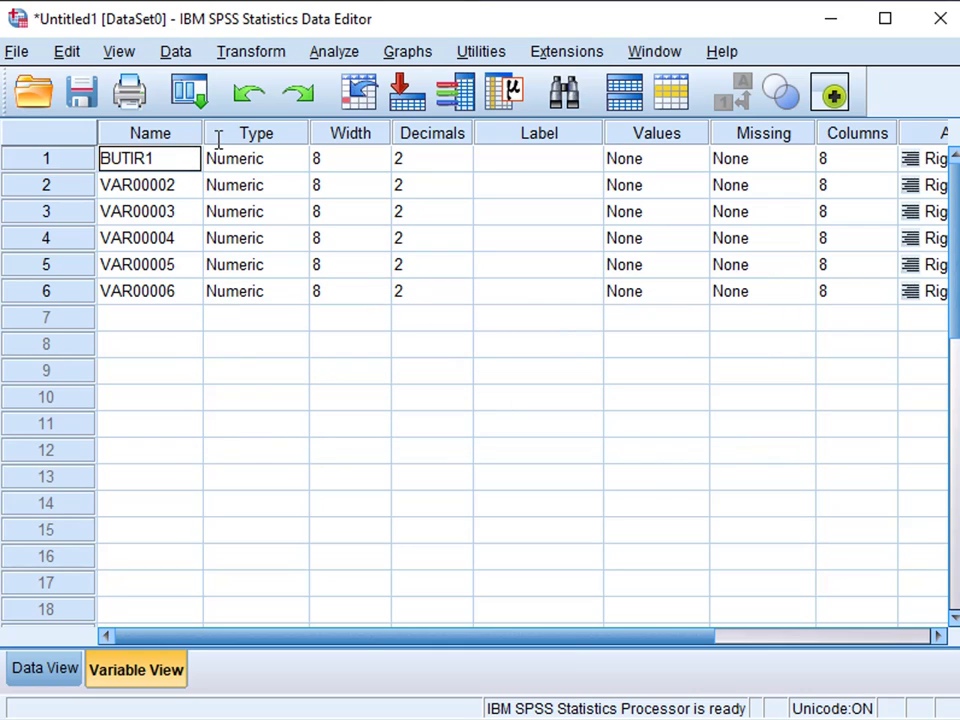
click(143, 190)
text(B)
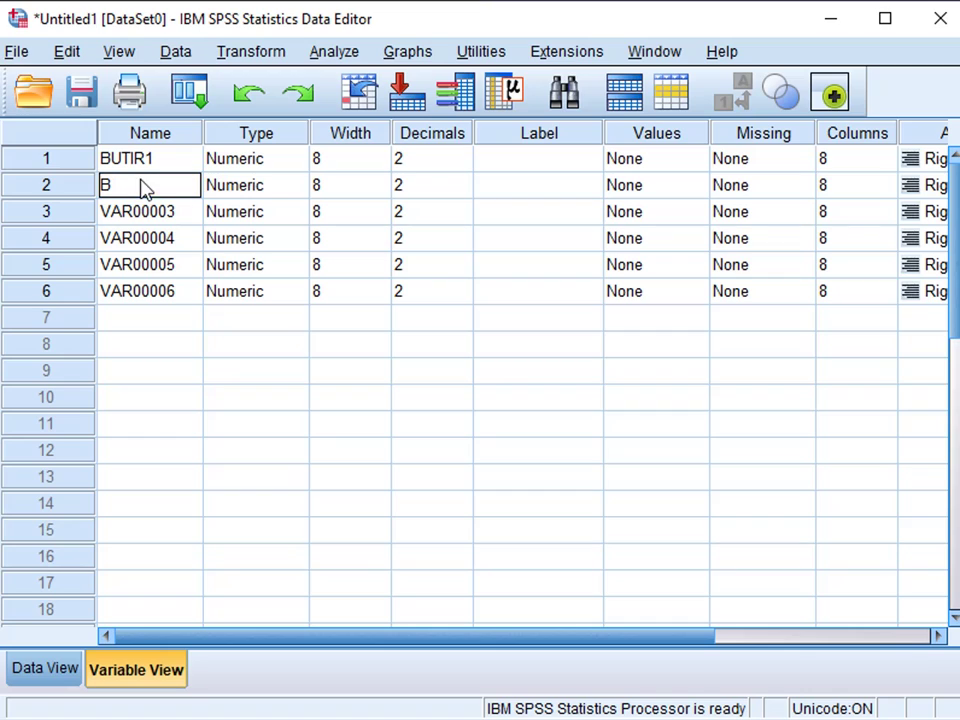
text(UTIR2)
click(167, 213)
text(BUTIR3)
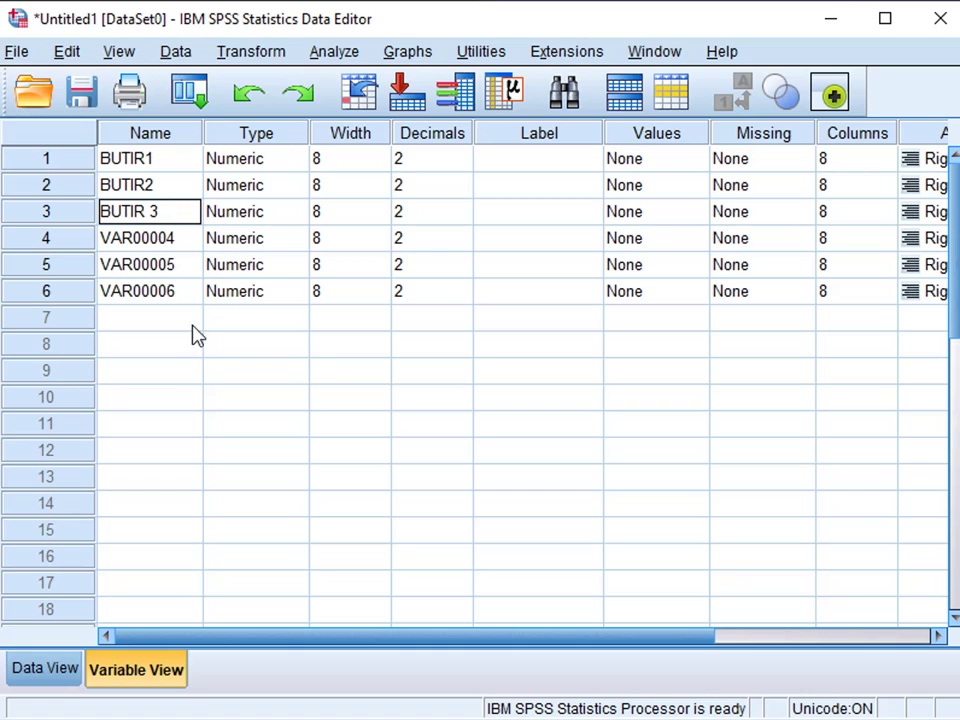
- Rename the last three variables as BUTIR4, BUTIR5 and TOTAL, and return to the data sheet
click(143, 246)
text(BUTIR4)
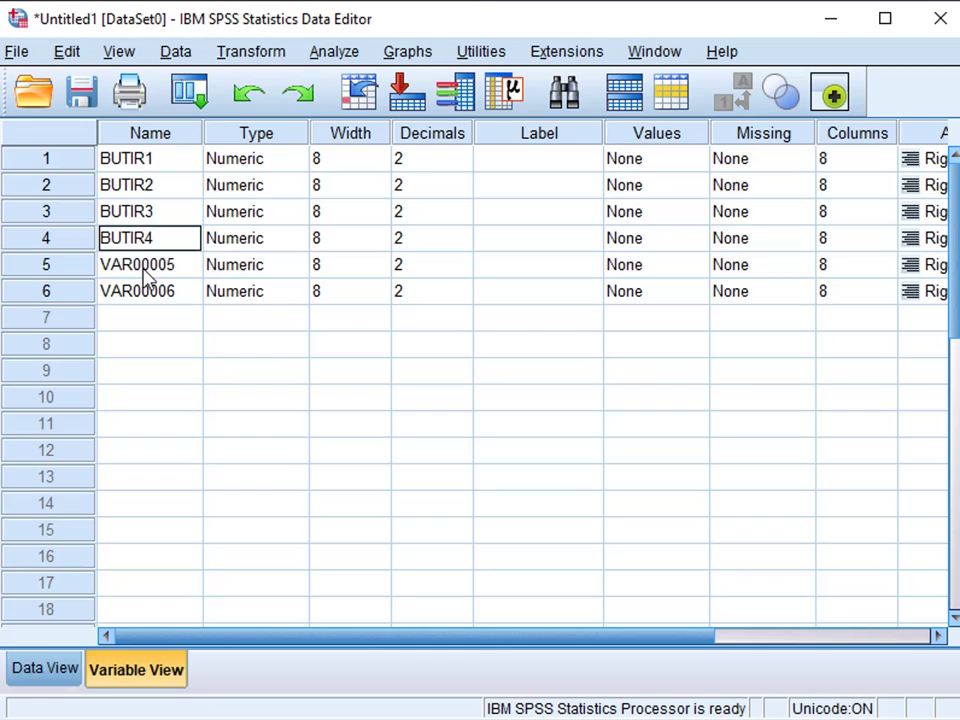
click(146, 265)
text(BUTIR)
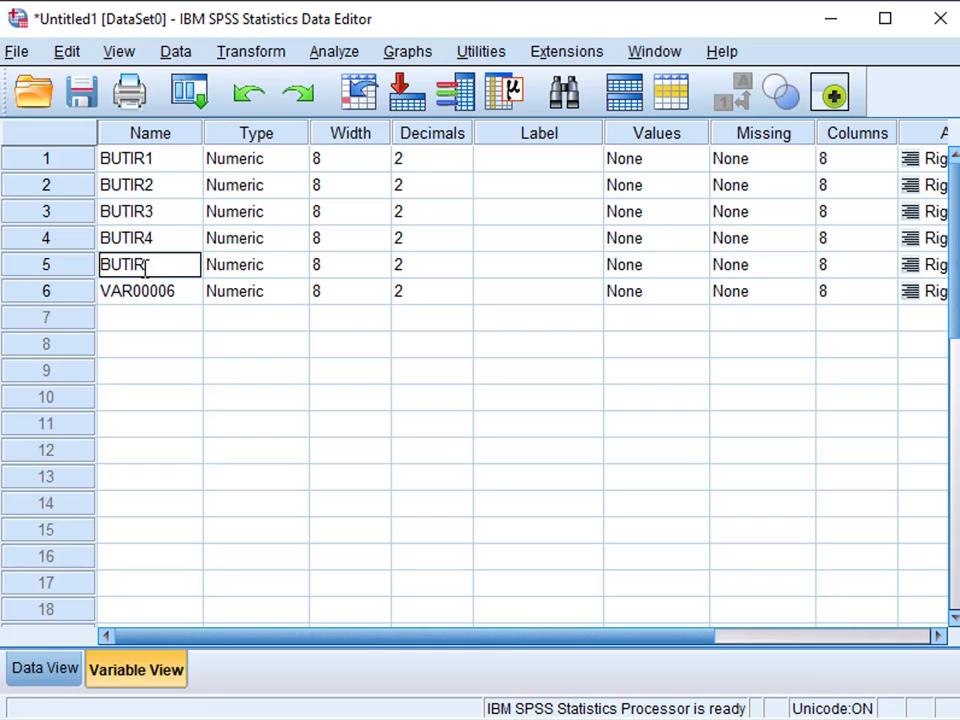
text(5)
click(155, 291)
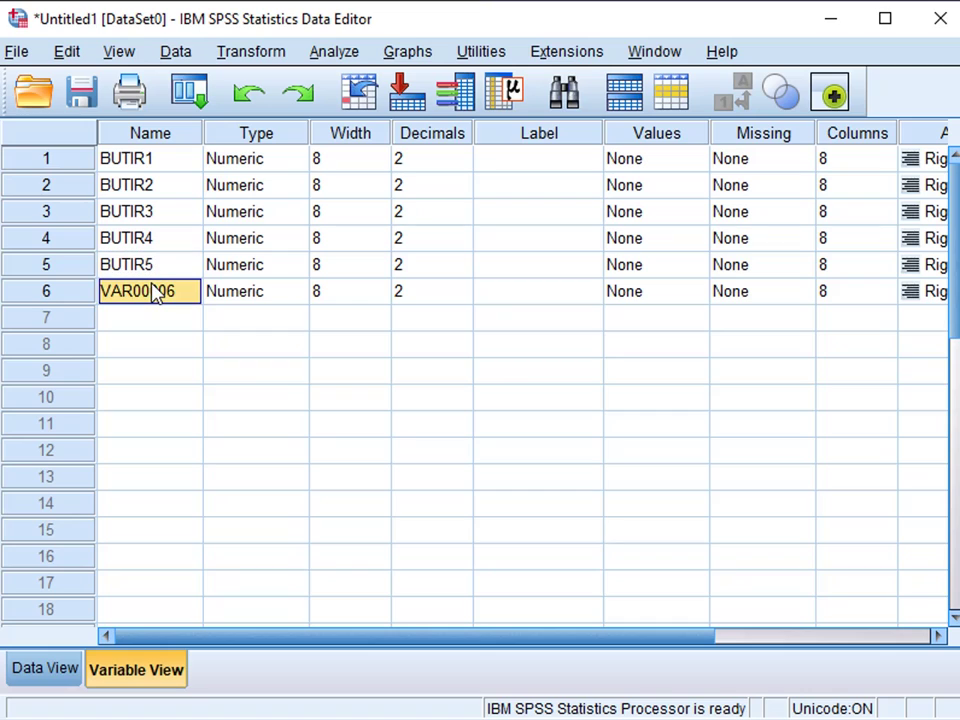
text(TOTAL)
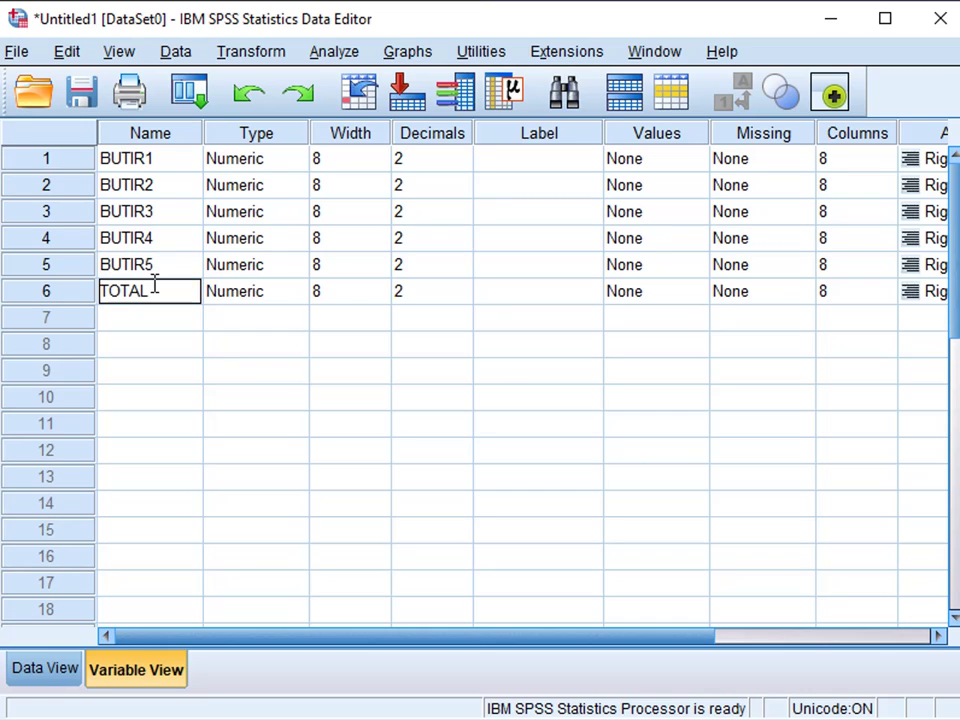
click(48, 678)
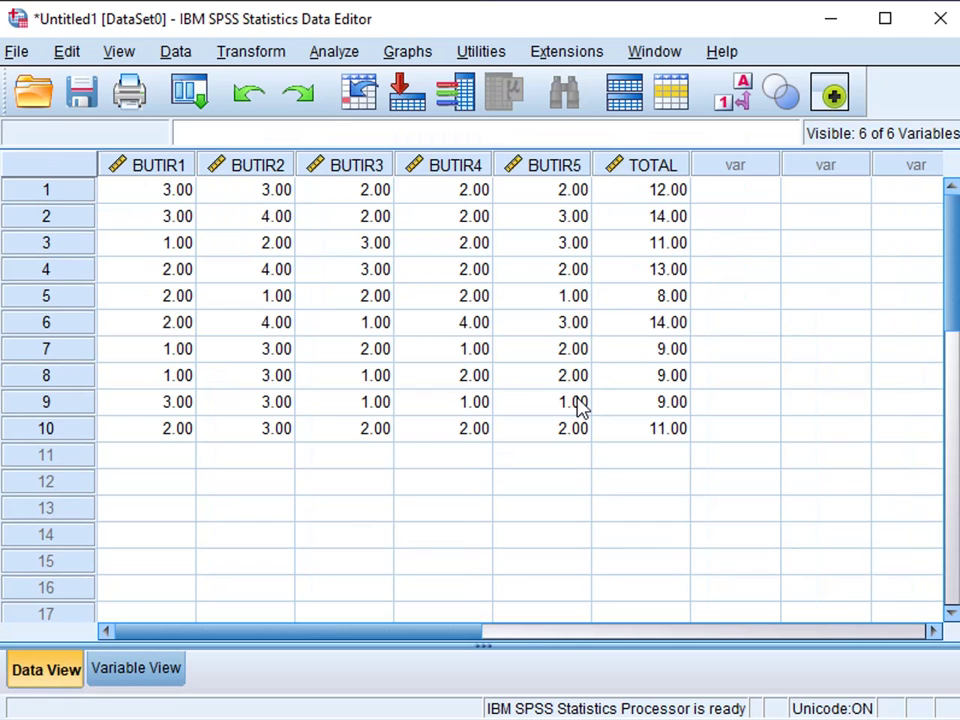
- Start a Bivariate Correlations analysis and add BUTIR1, BUTIR2, BUTIR3 and BUTIR4 as its variables
click(326, 54)
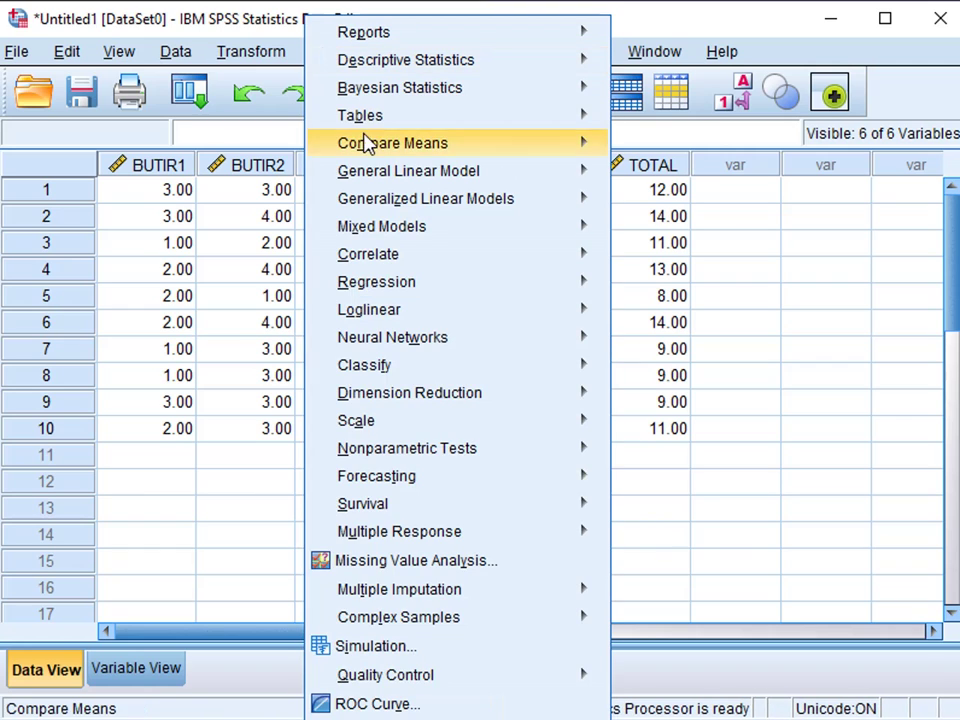
mouse_move(408, 264)
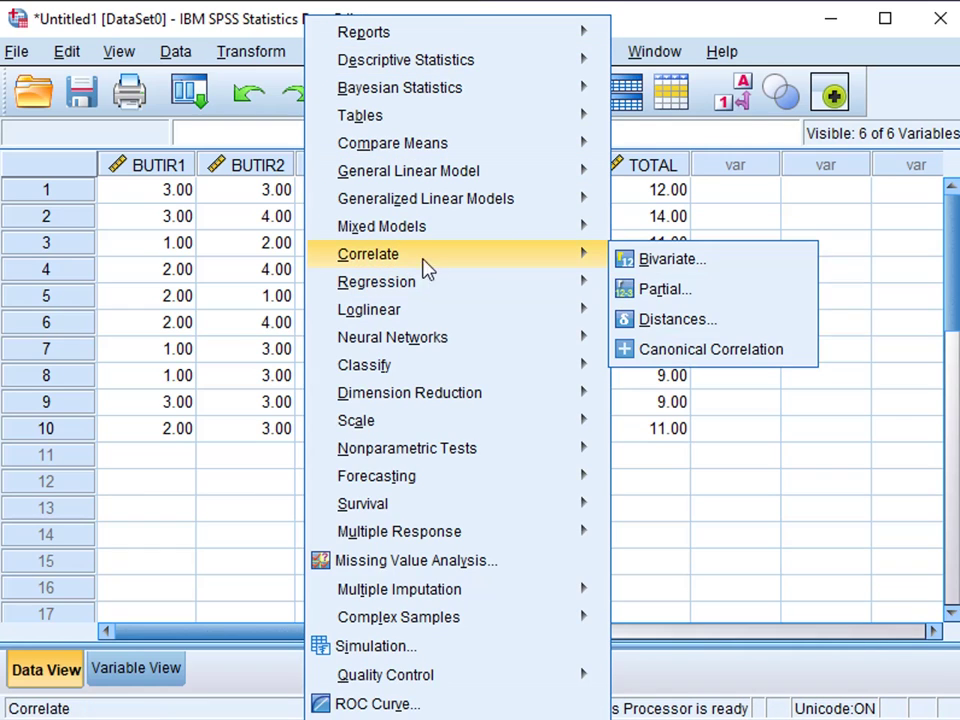
click(684, 266)
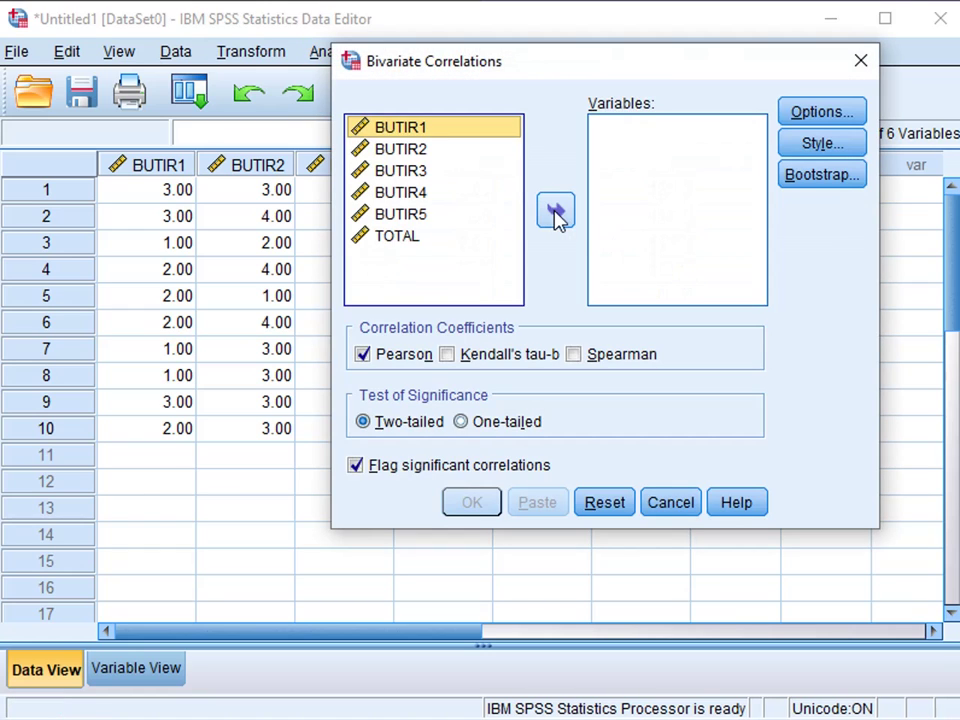
click(555, 214)
click(428, 127)
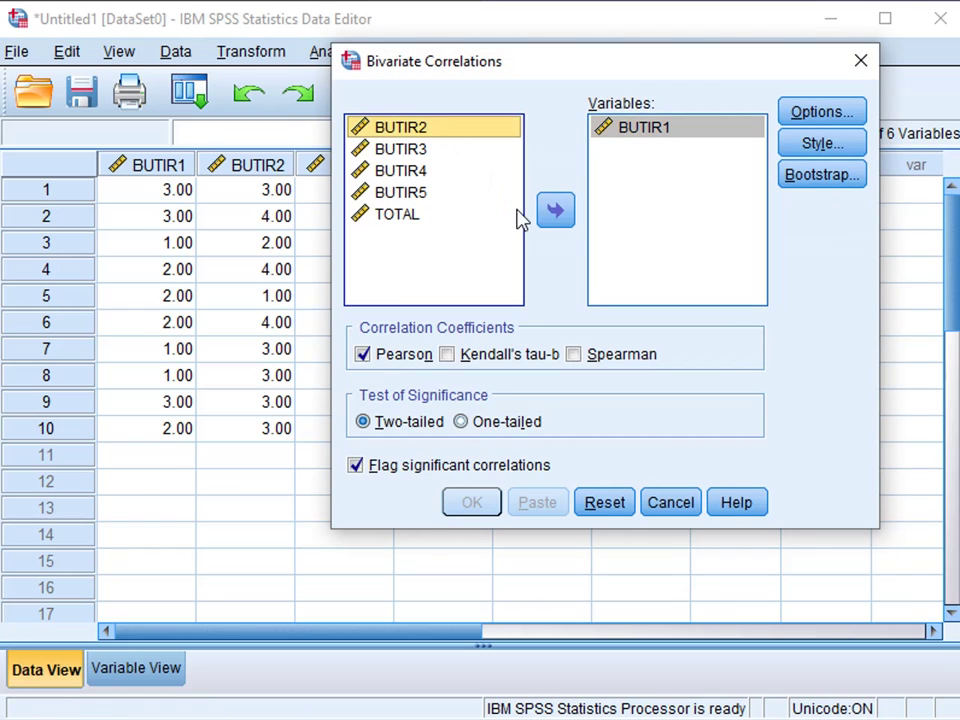
click(554, 212)
click(430, 132)
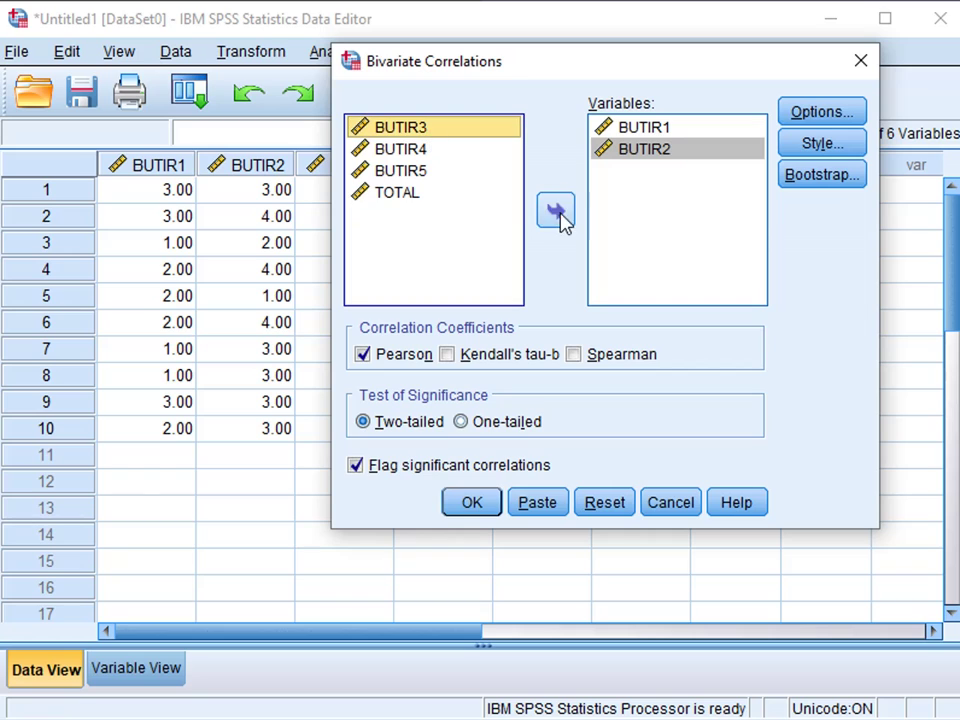
click(559, 212)
click(420, 131)
click(540, 212)
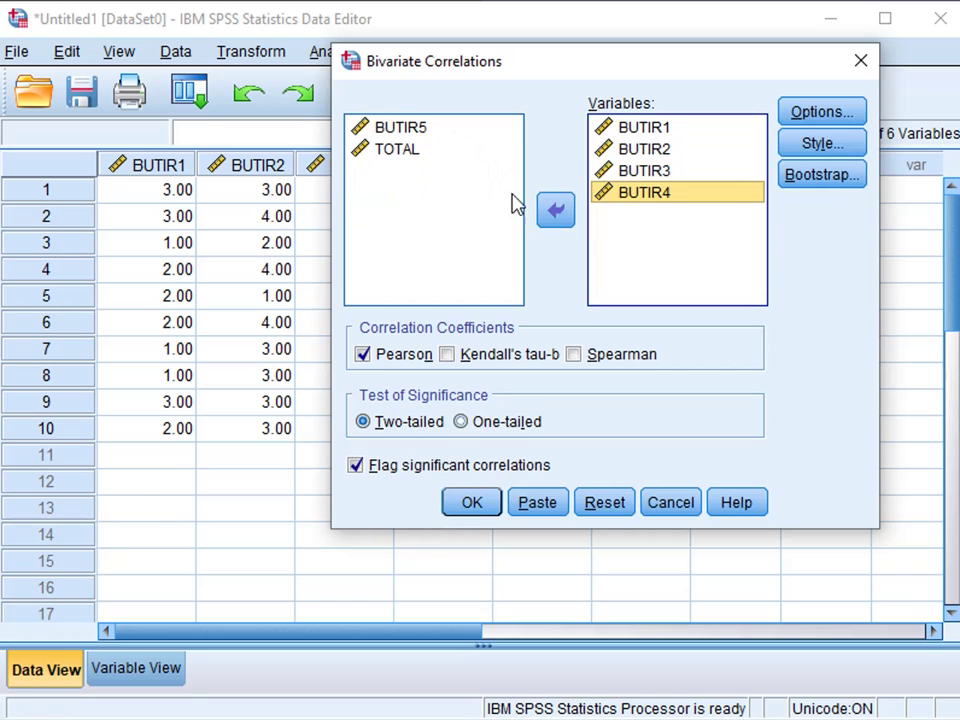
- Add BUTIR5 and TOTAL to the correlation variables and run the two-tailed Pearson analysis with significant correlations flagged
click(414, 146)
click(531, 214)
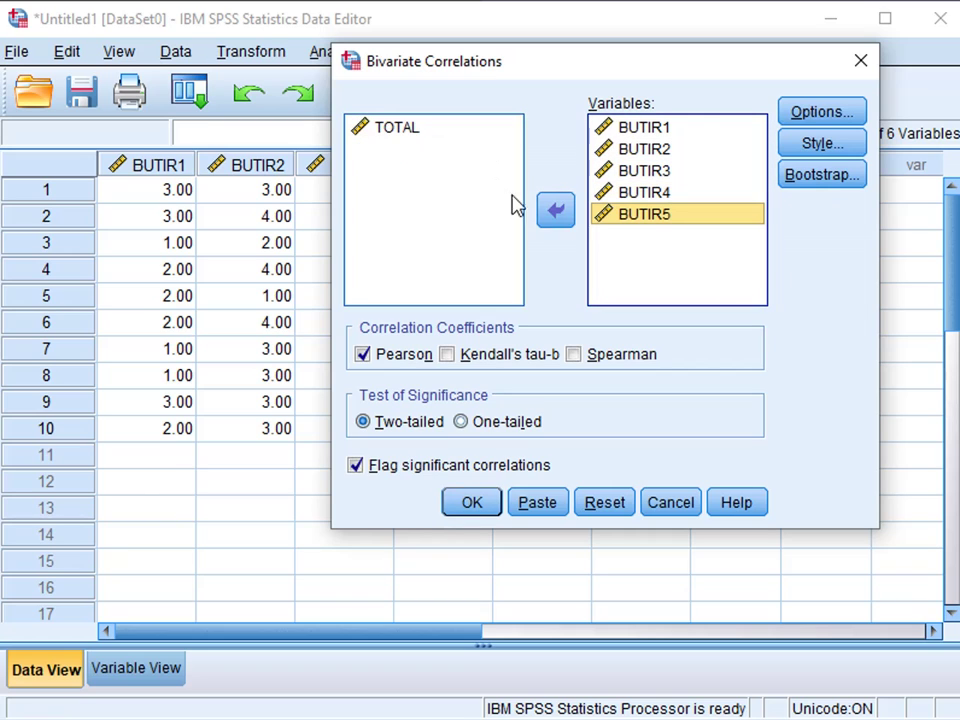
click(390, 128)
click(555, 218)
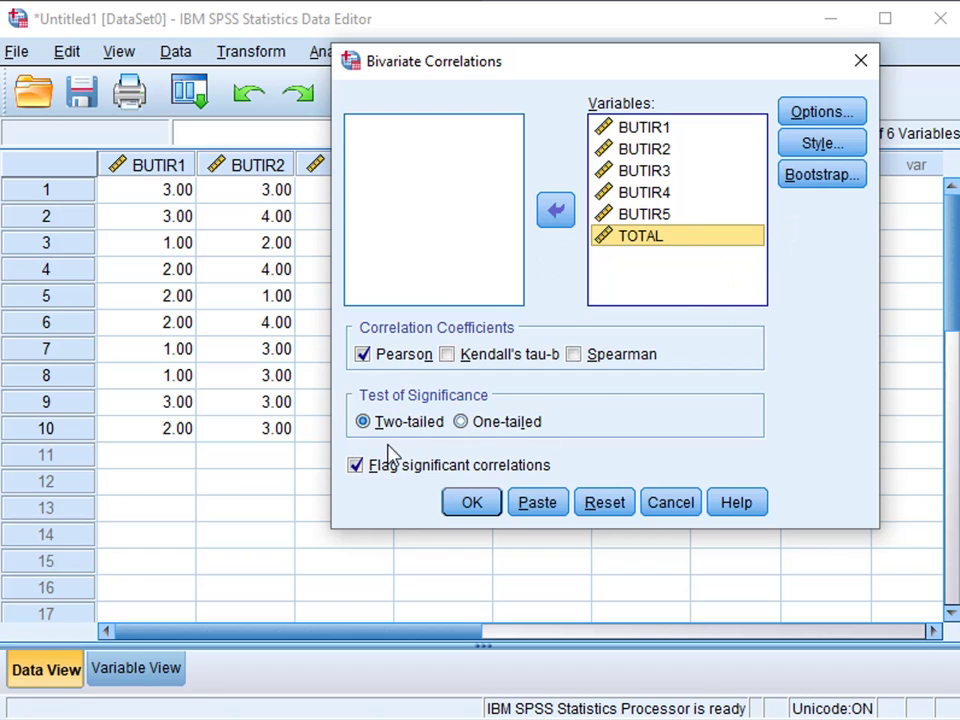
click(471, 503)
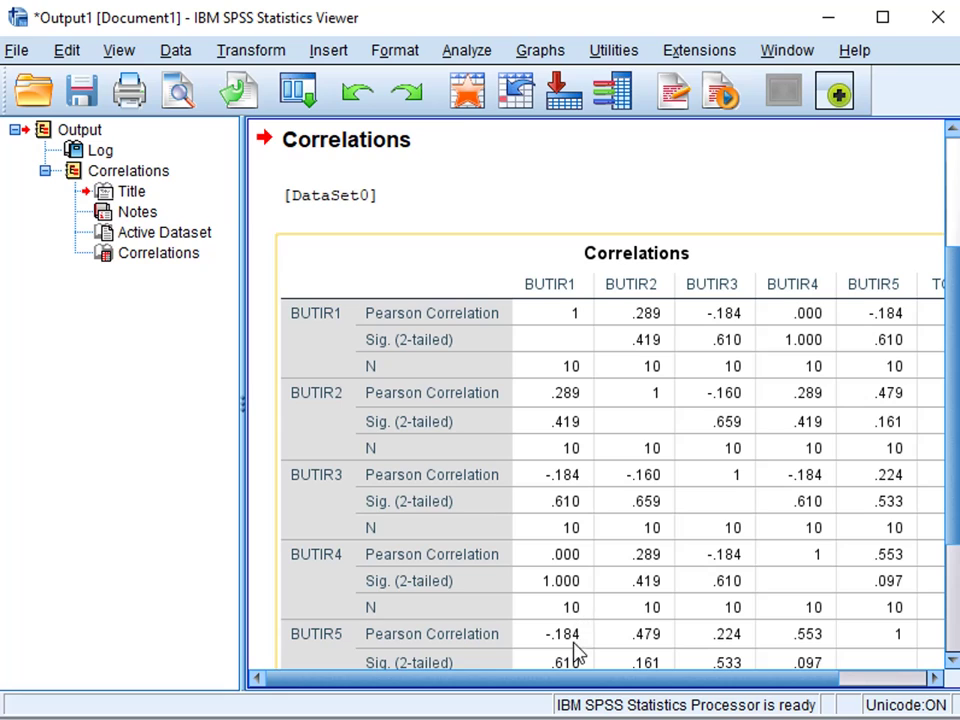
- Examine the Pearson correlation and significance of each item against TOTAL in the Correlations output, including the table's footnote
drag(574, 680, 690, 678)
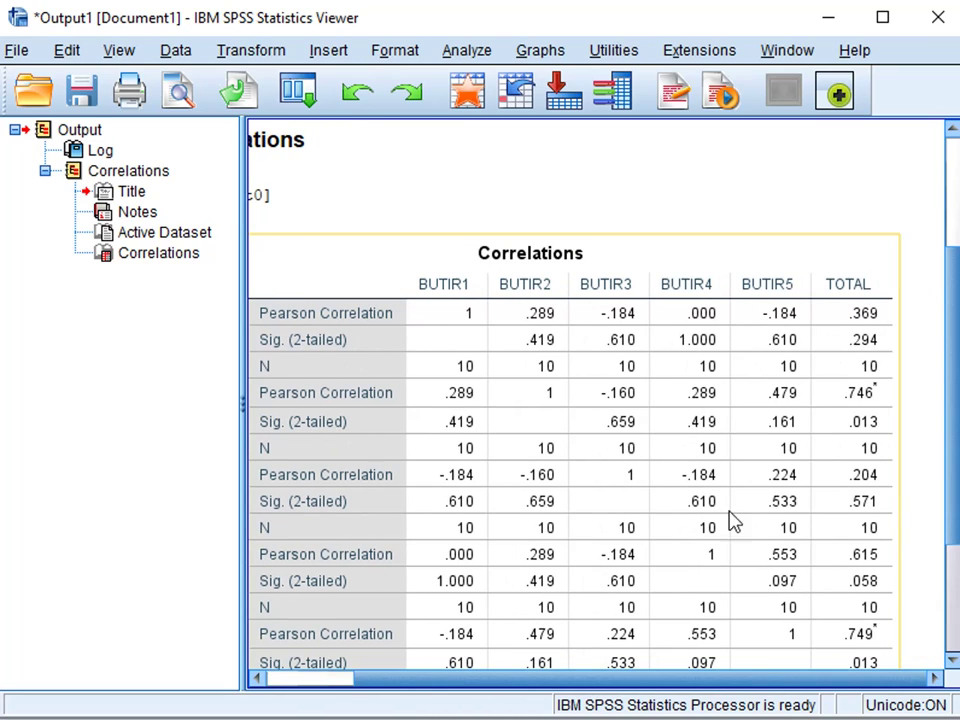
click(869, 318)
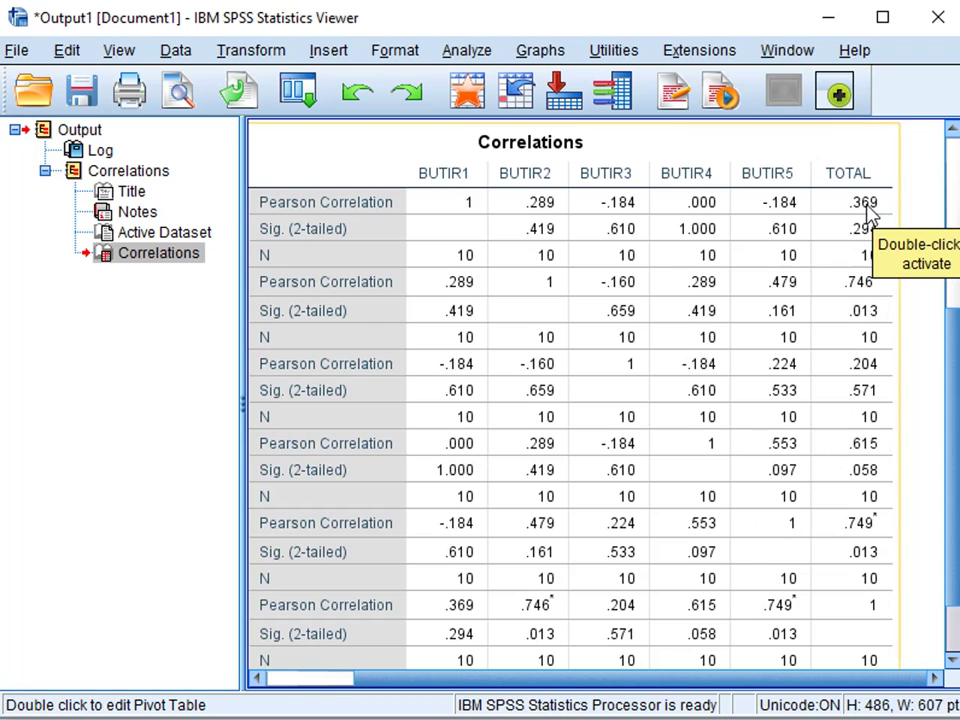
scroll(868, 213, down, 3)
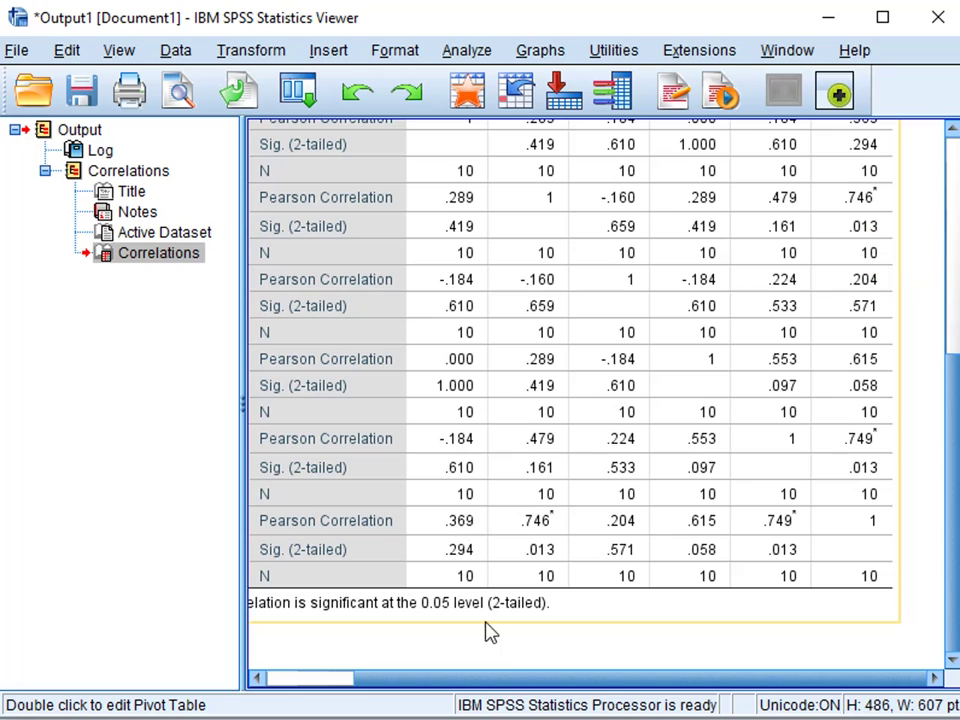
scroll(492, 686, left, 2)
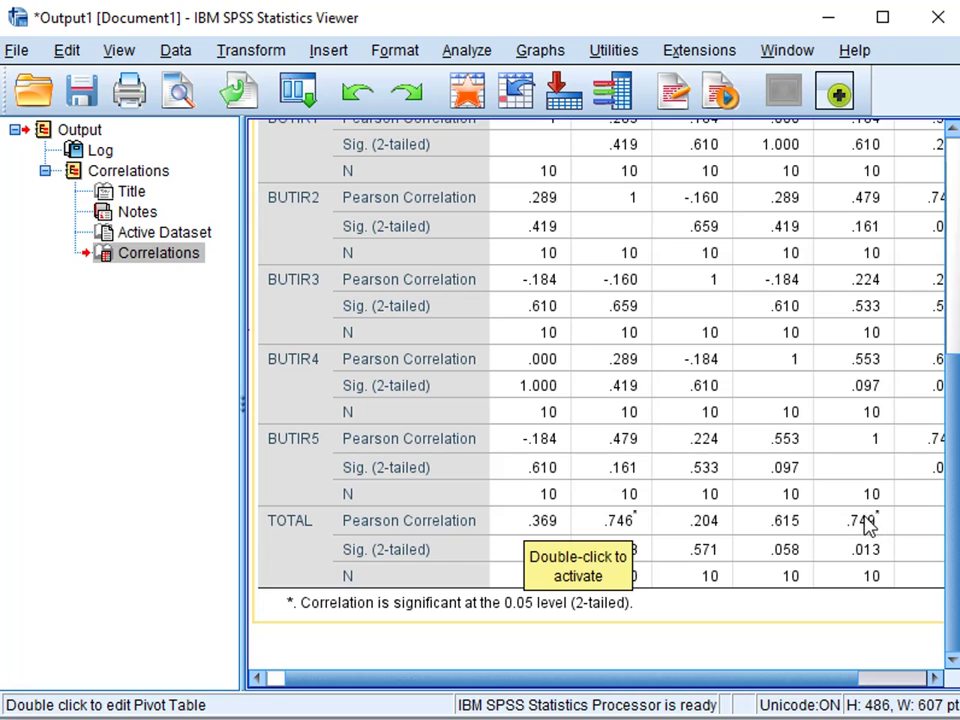
click(909, 680)
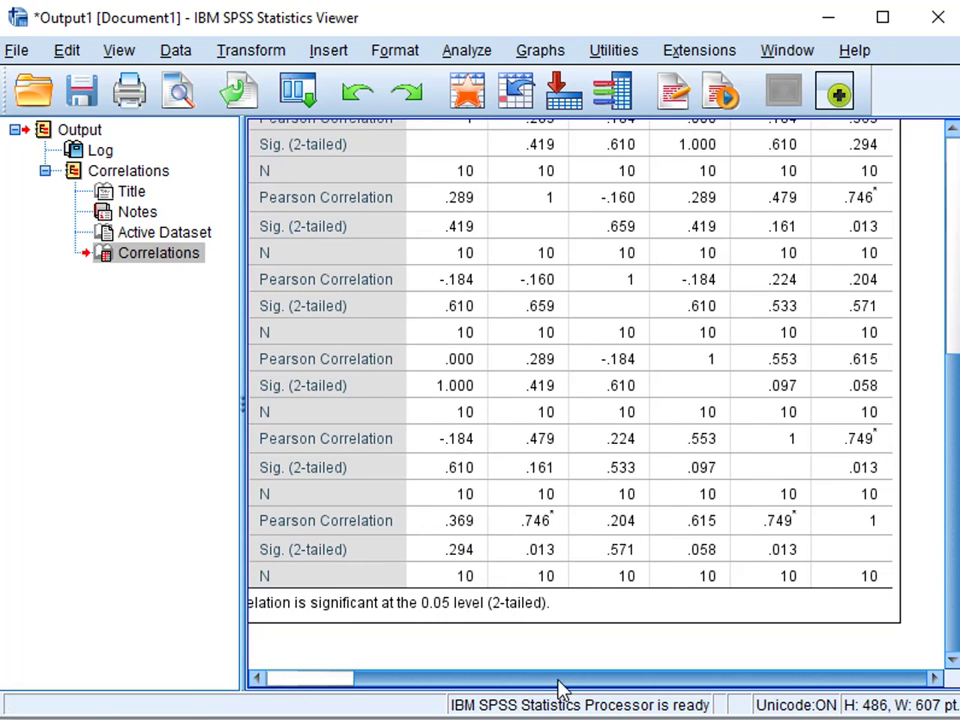
click(443, 686)
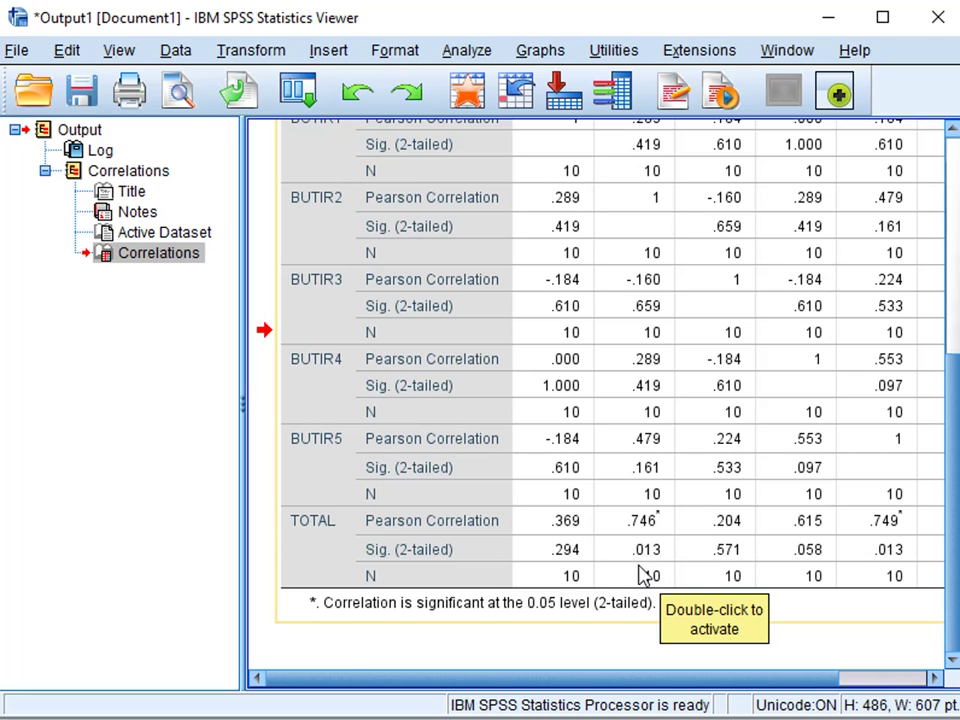
scroll(657, 560, up, 5)
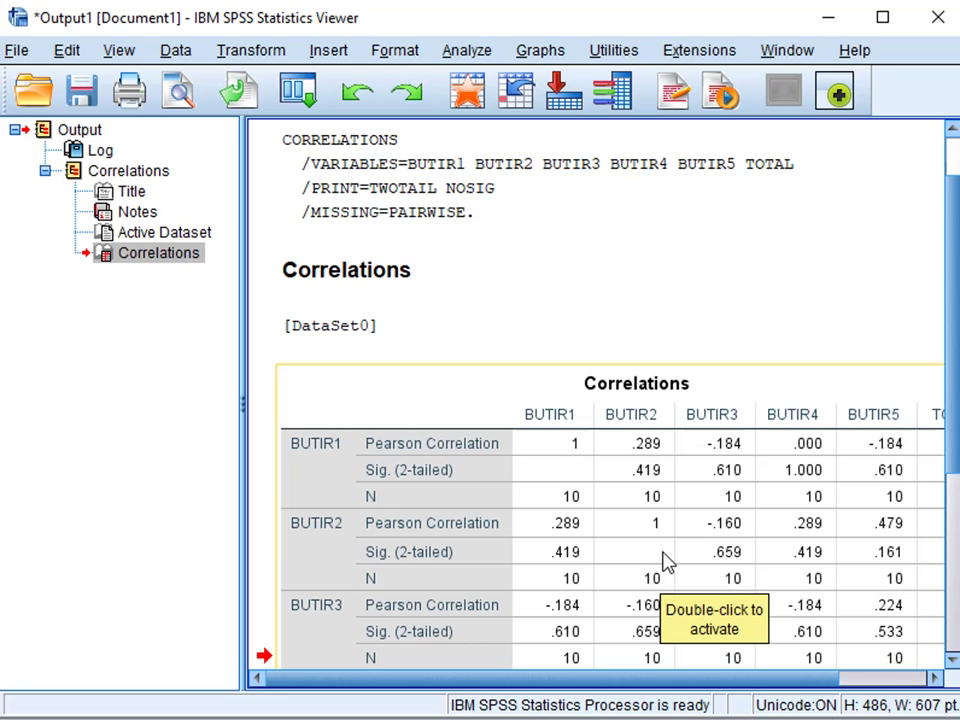